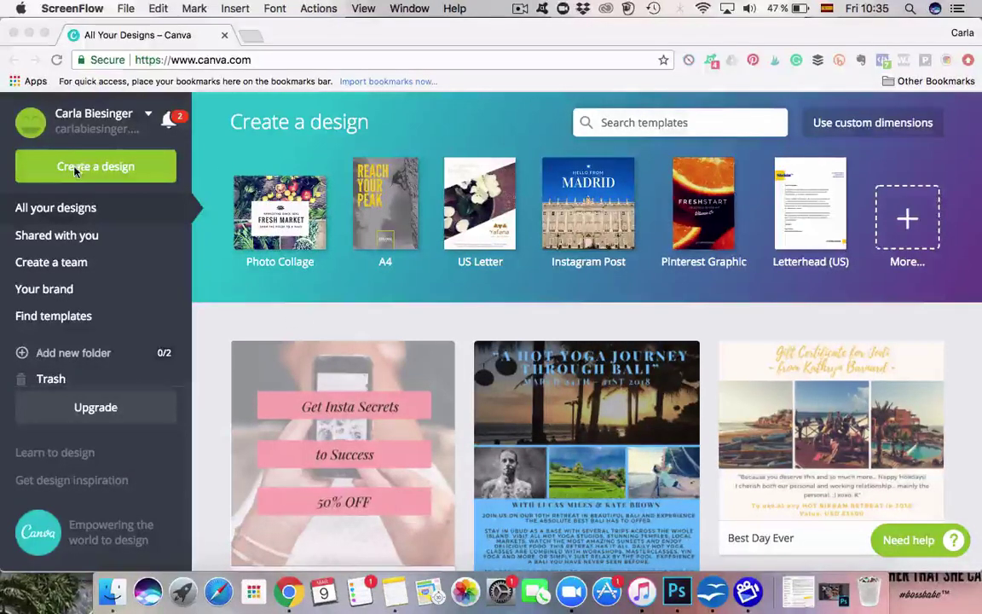
- Create a new blank Instagram Post design from the recommended formats
click(100, 167)
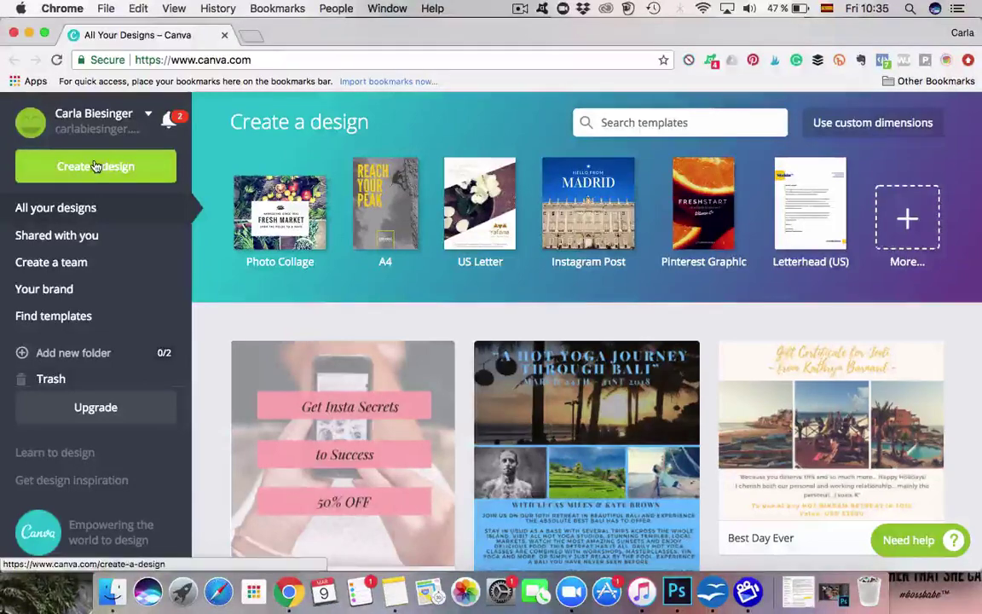
click(99, 166)
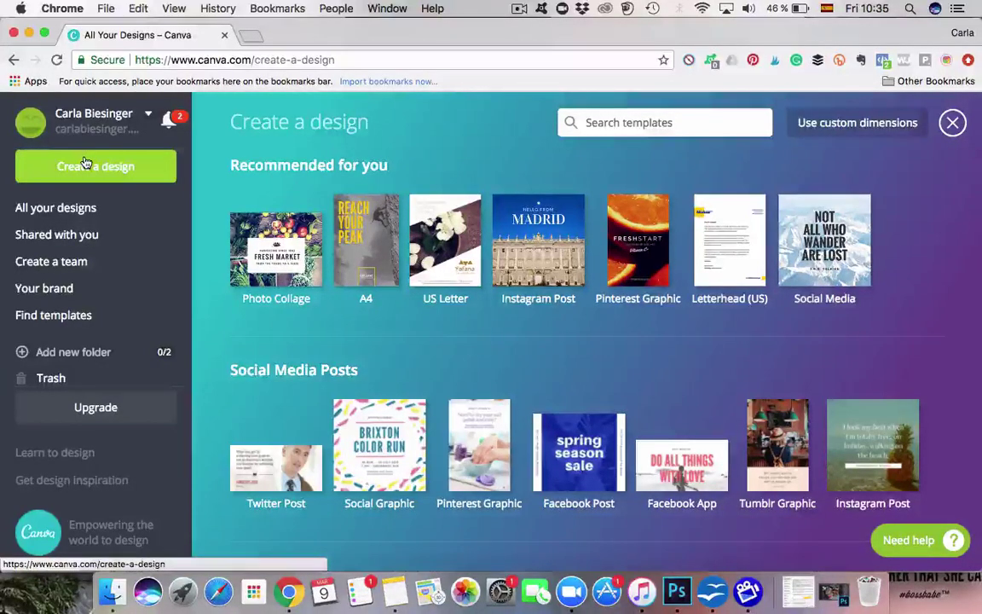
click(539, 246)
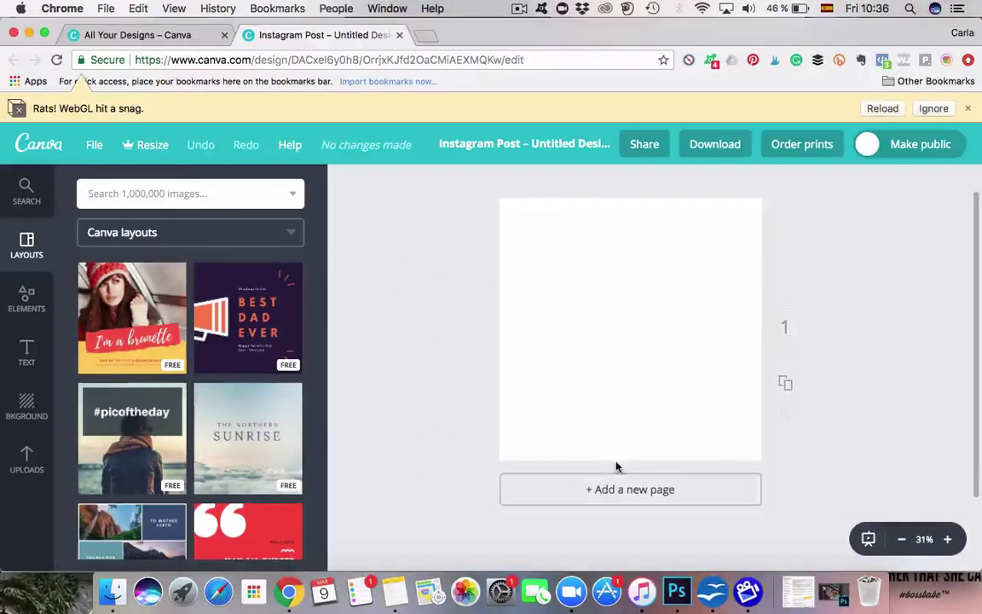
- Add the solid square shape to the page and enlarge it to cover the whole canvas
click(26, 296)
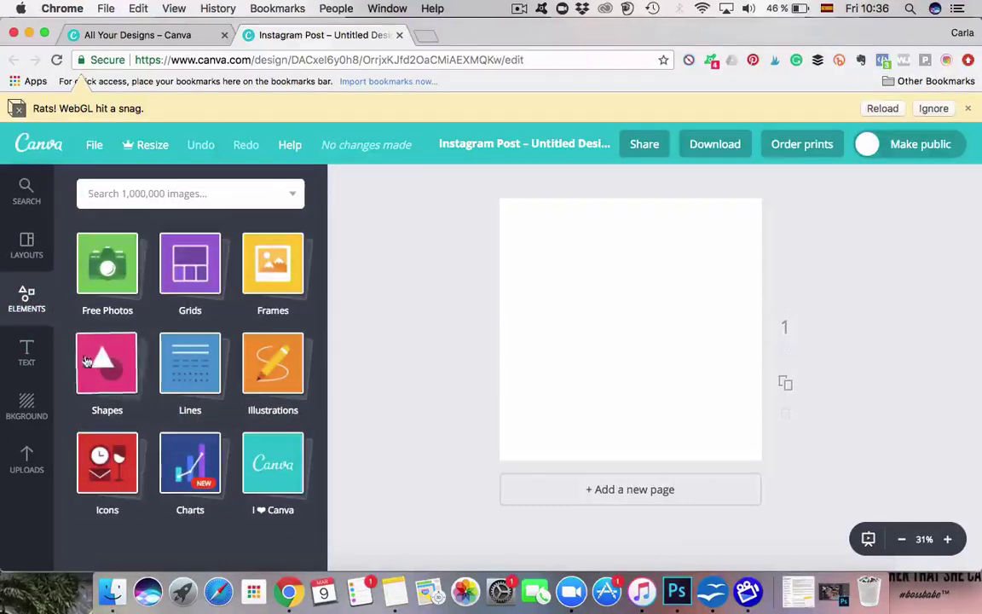
click(106, 369)
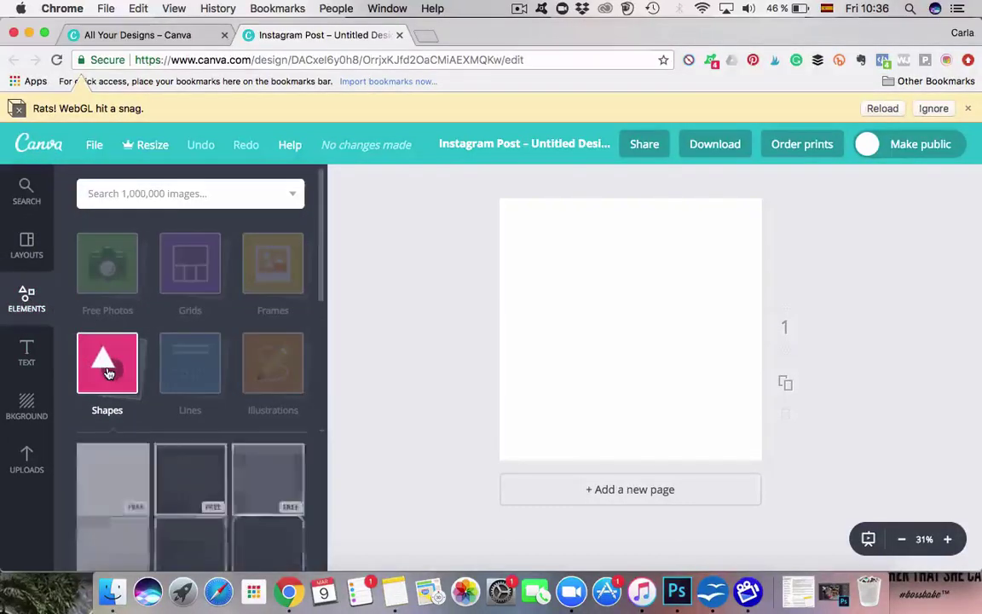
click(116, 491)
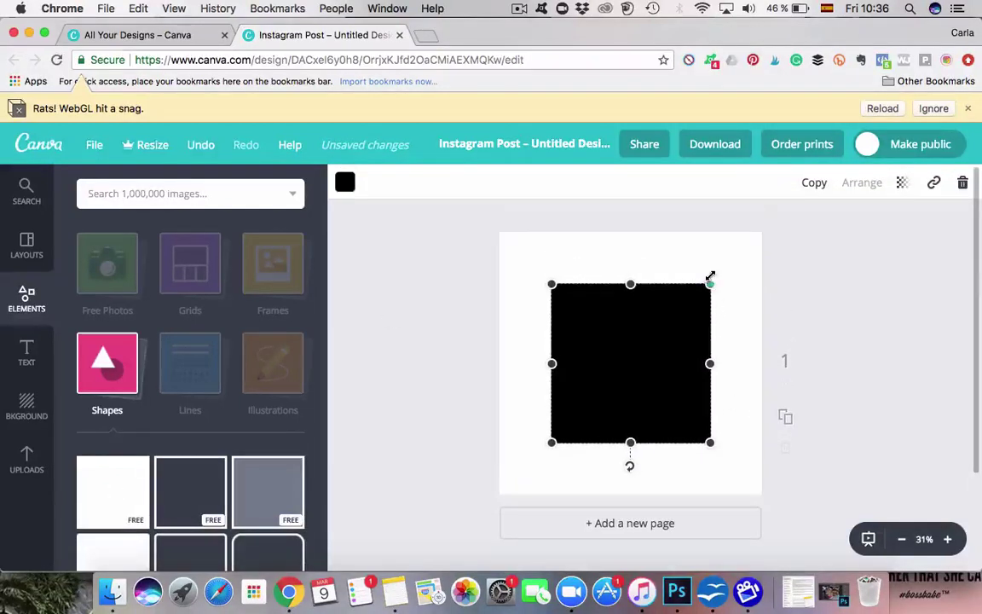
drag(710, 284, 764, 231)
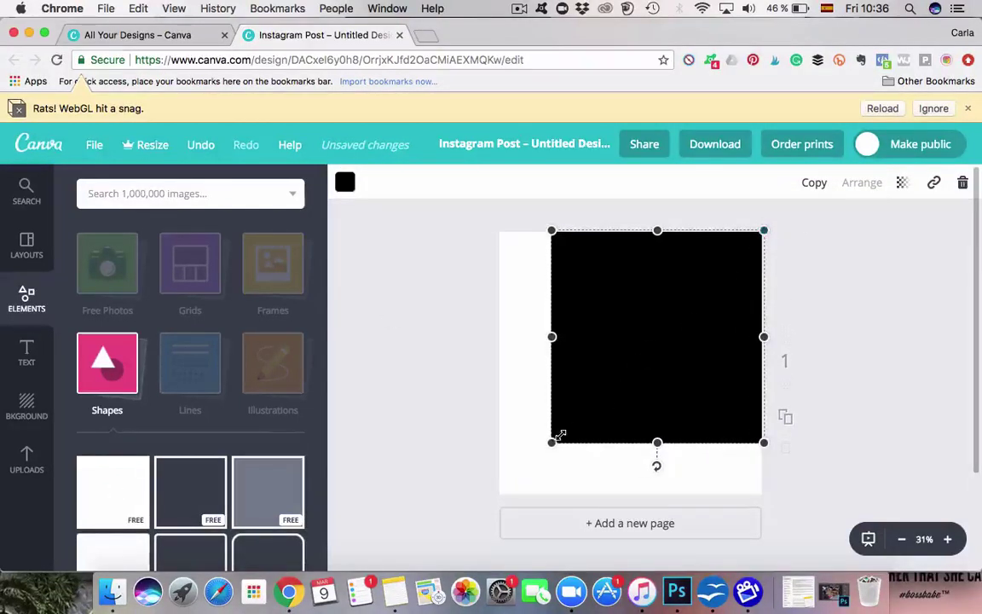
drag(553, 439, 491, 503)
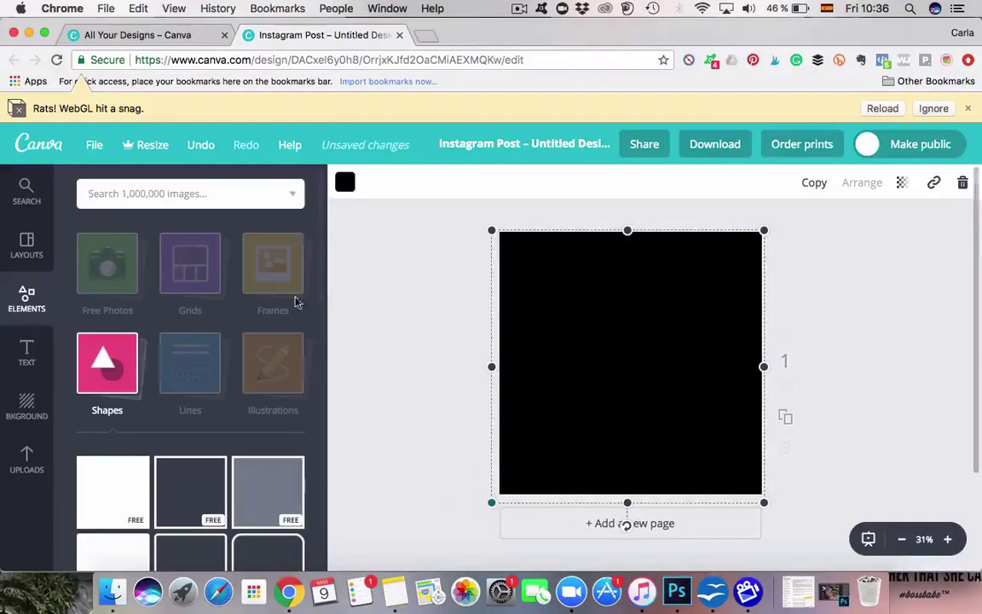
- Give the square a bright pinkish-red custom colour at full brightness
click(345, 184)
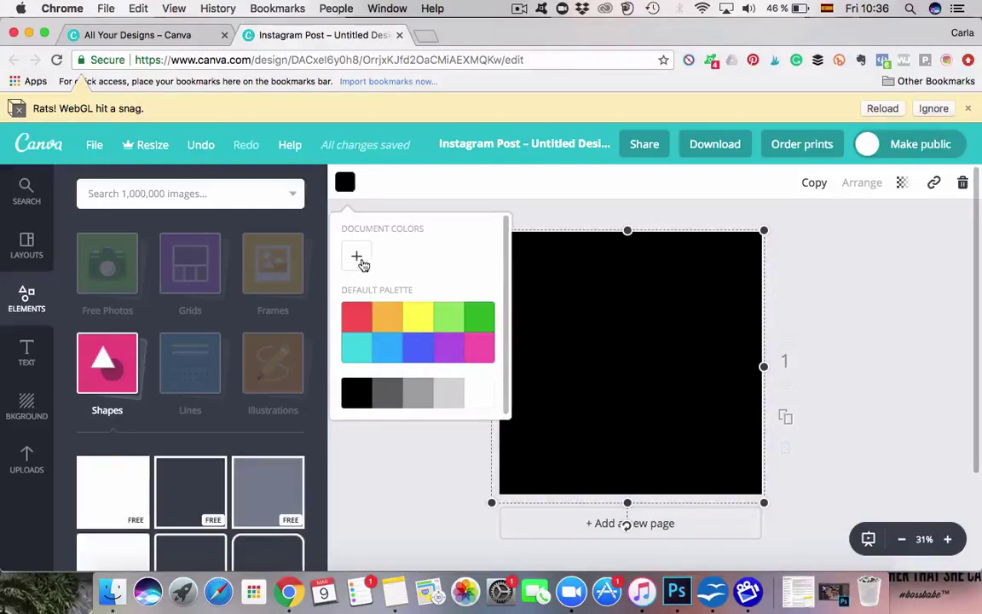
click(358, 259)
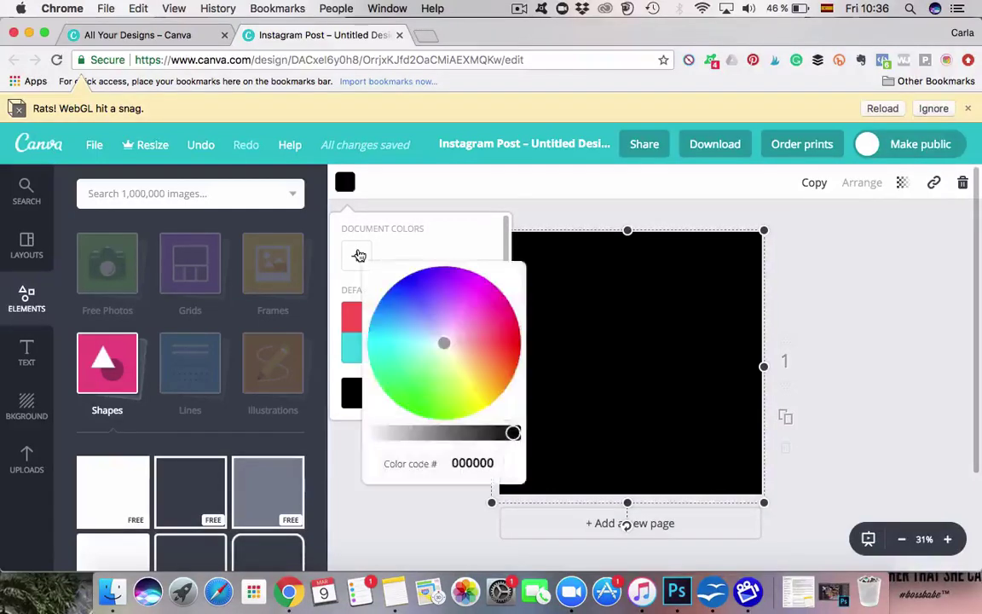
mouse_move(443, 341)
mouse_down()
mouse_move(463, 330)
mouse_move(489, 340)
mouse_up()
drag(510, 433, 371, 432)
click(499, 325)
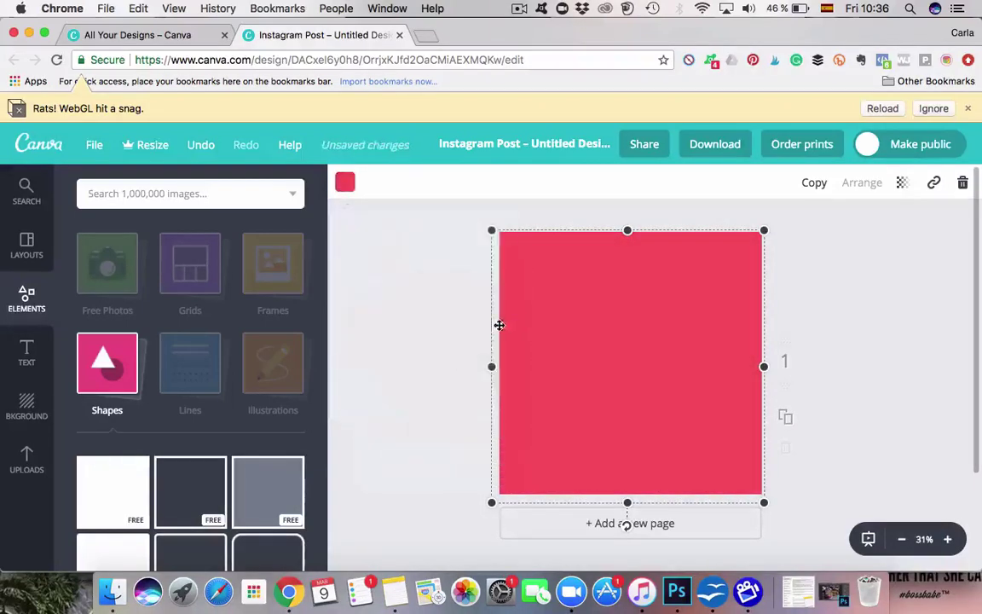
- Change the square's fill to a light pink custom colour with code ffc3c3
click(343, 182)
click(358, 255)
mouse_move(448, 311)
mouse_down()
mouse_move(467, 315)
mouse_move(401, 329)
mouse_move(461, 344)
mouse_up()
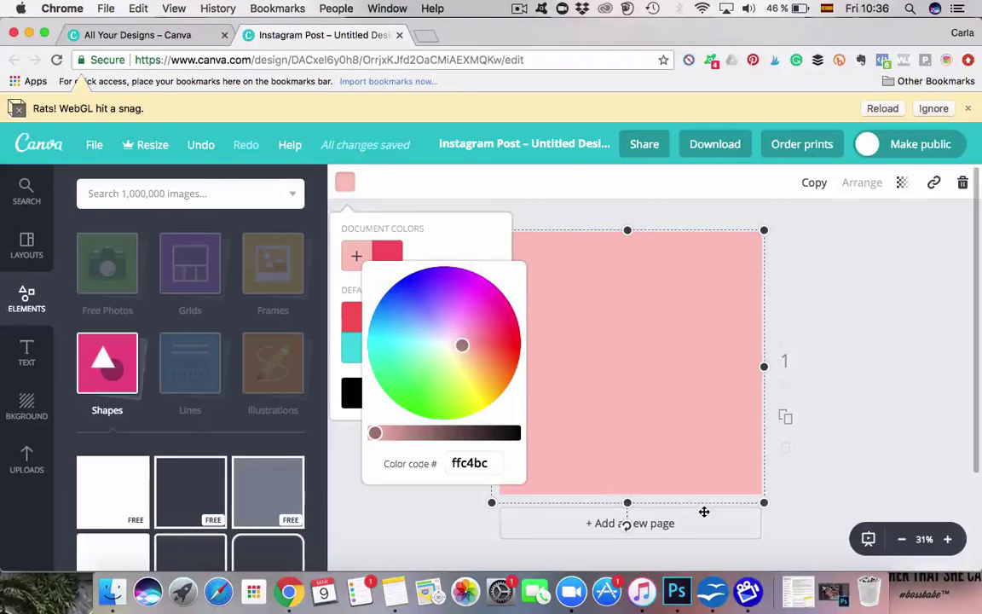
drag(463, 343, 458, 344)
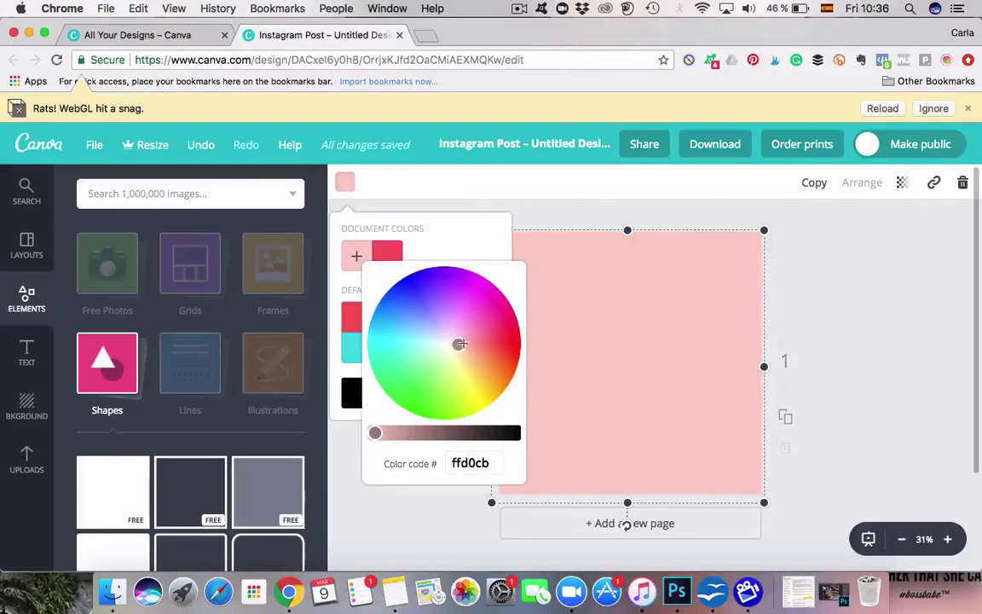
drag(458, 344, 461, 342)
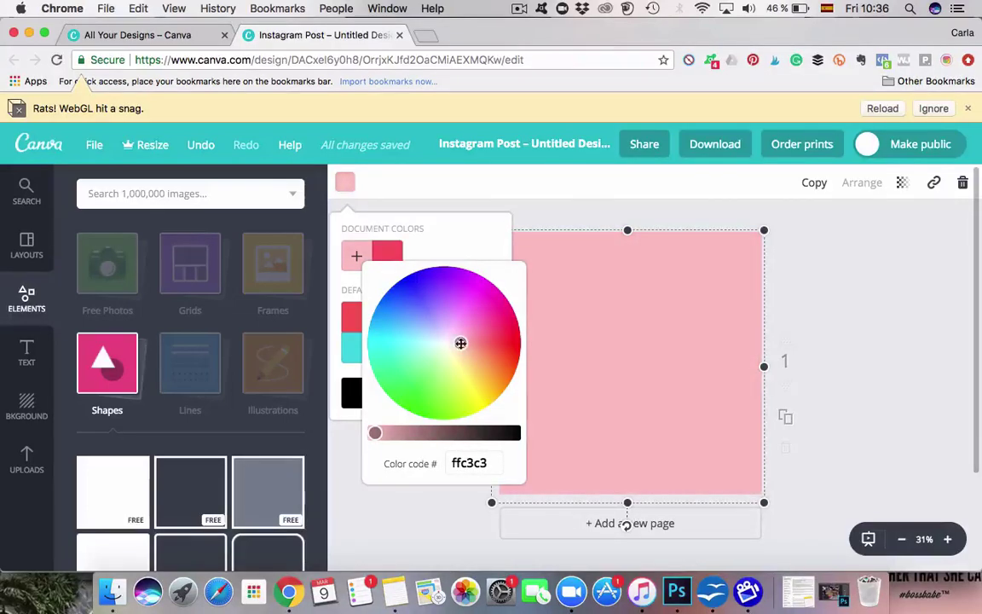
click(831, 297)
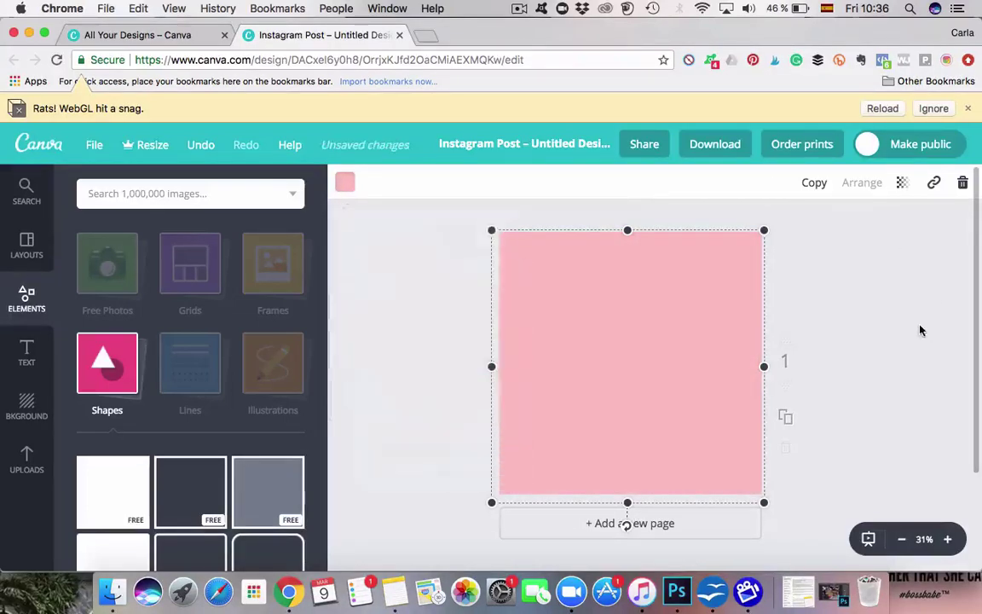
- Set the square's fill to the pale peach-pink custom colour ffd5ca and deselect it
click(344, 181)
click(354, 256)
drag(461, 348, 458, 345)
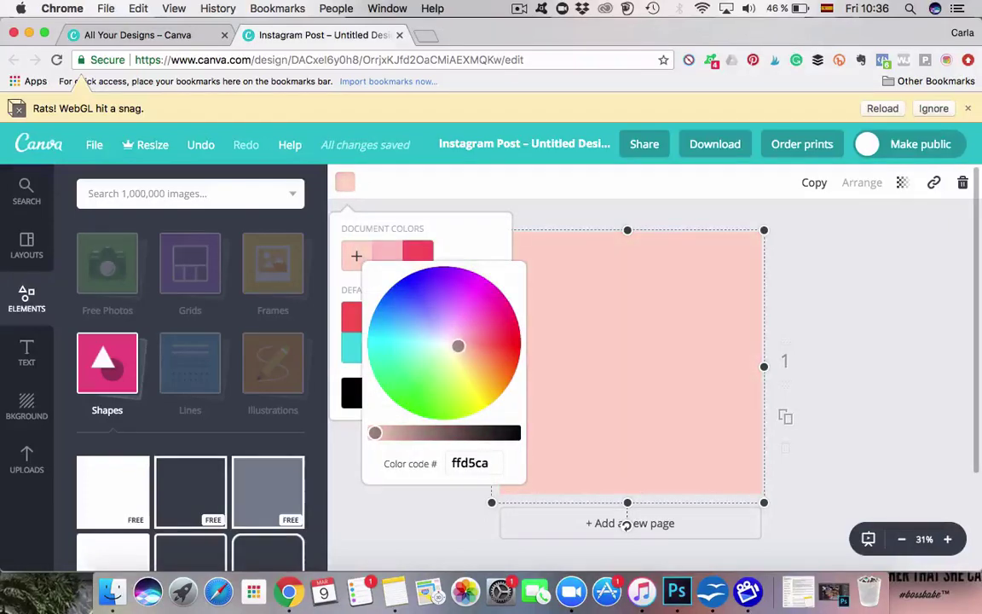
click(760, 332)
click(393, 419)
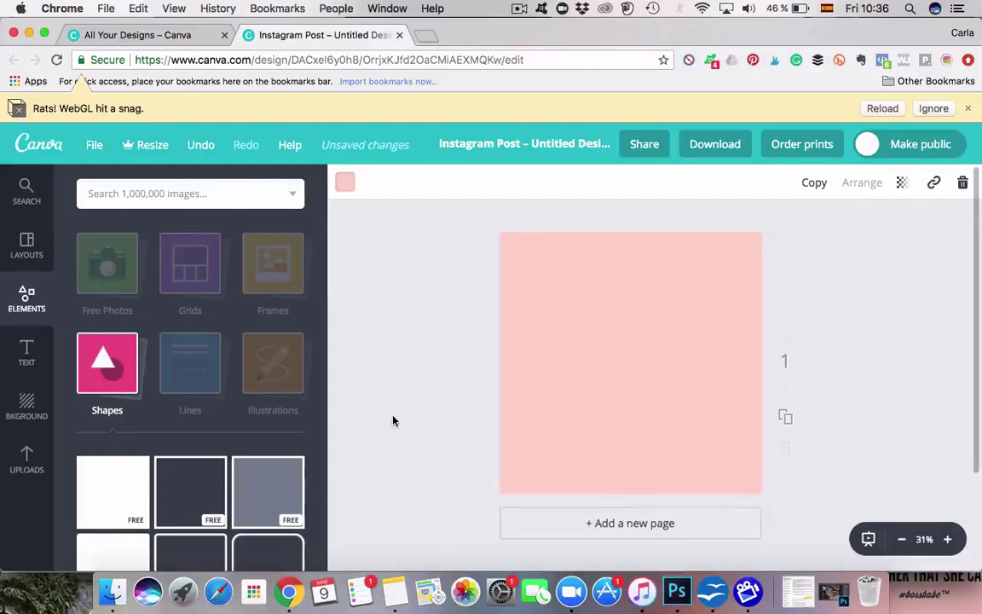
click(94, 363)
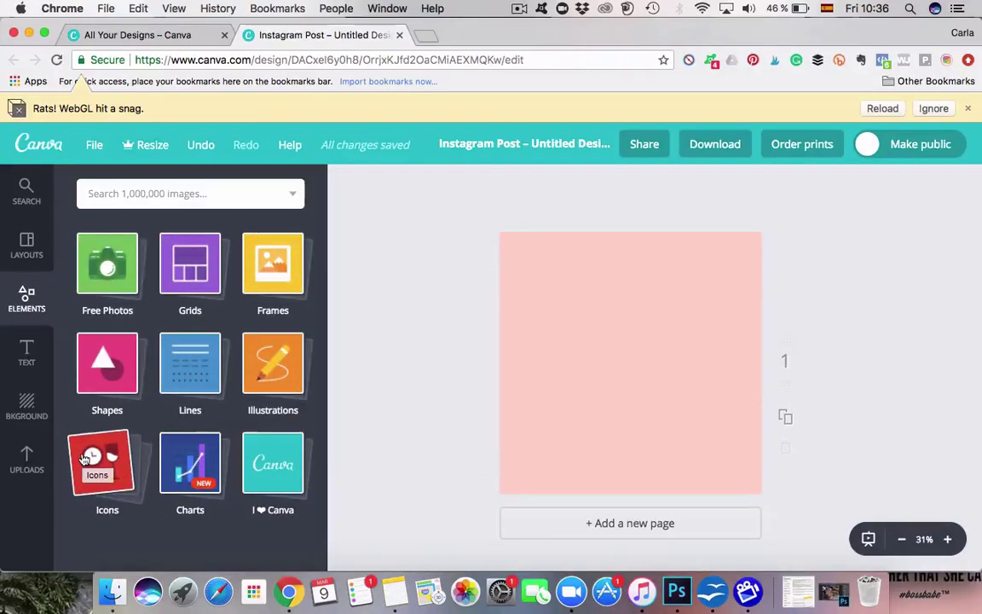
click(116, 447)
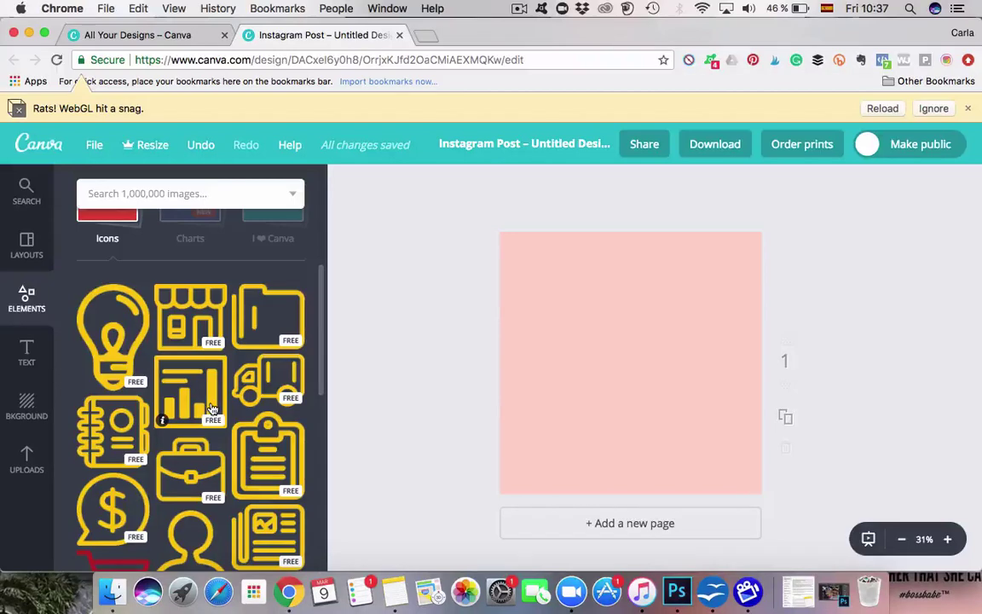
scroll(213, 417, down, 5)
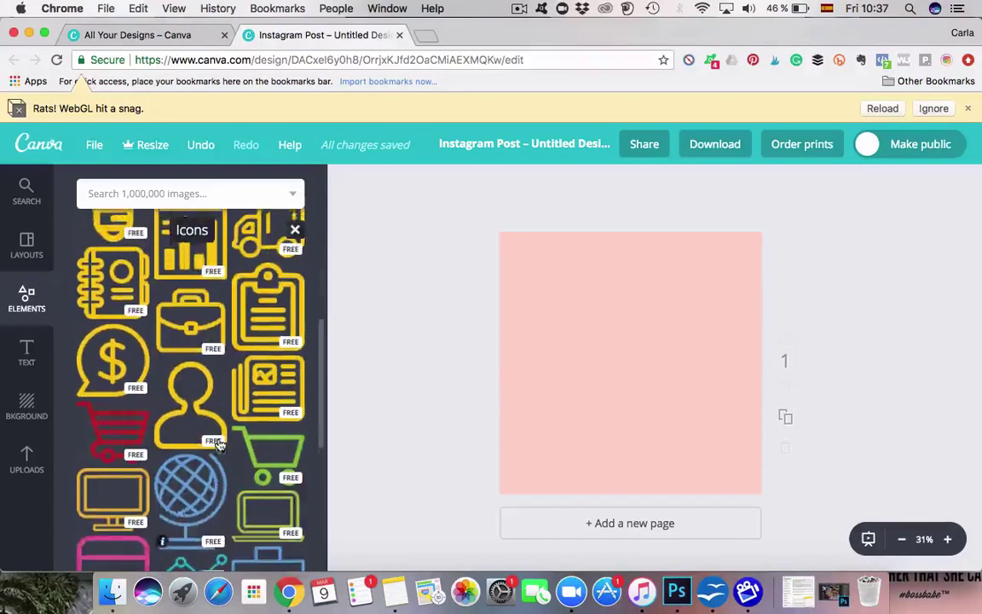
scroll(220, 445, up, 2)
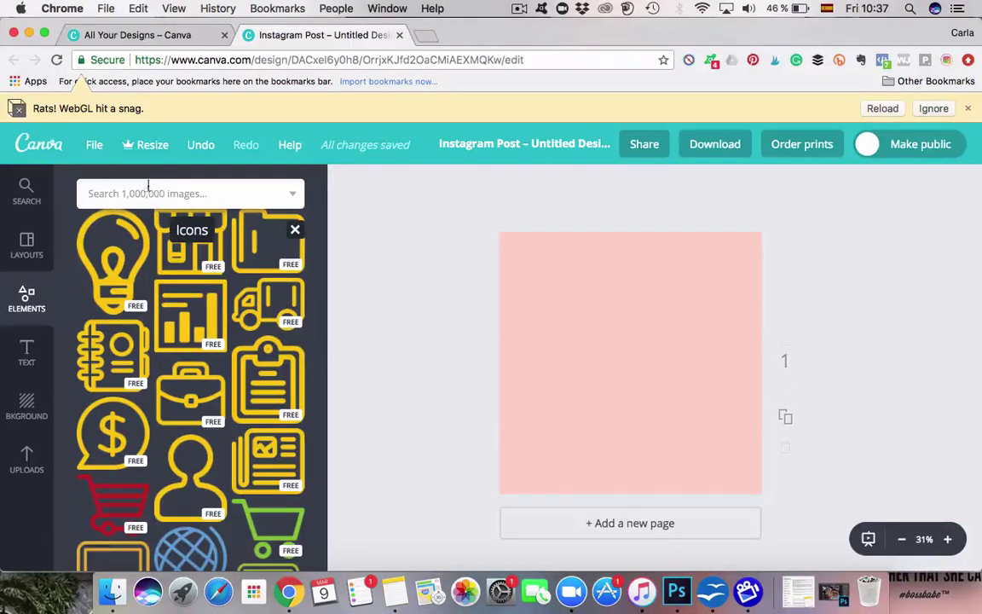
- Search the image library for "champagne", limited to illustrations
click(141, 192)
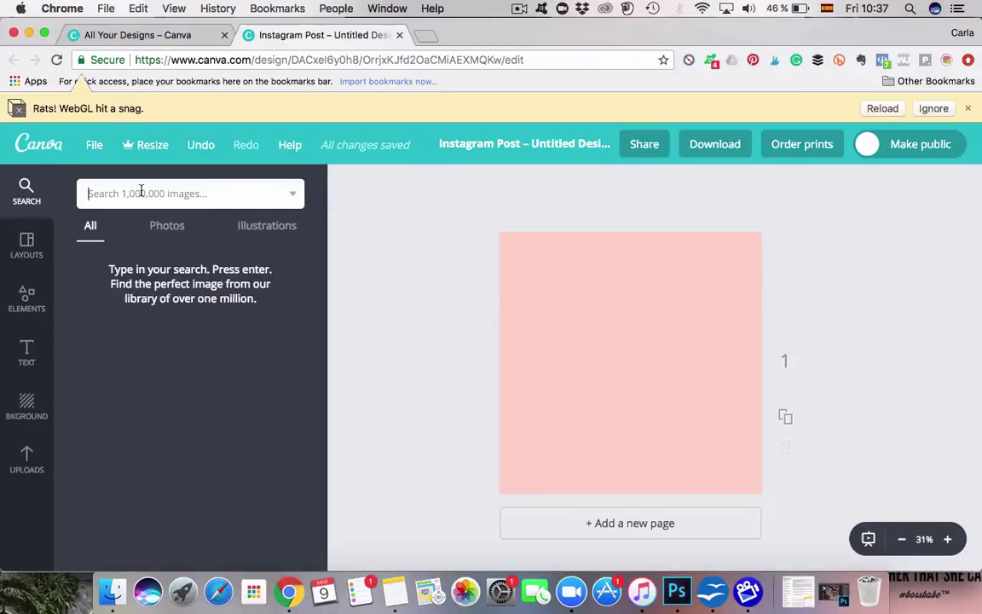
text(champagne)
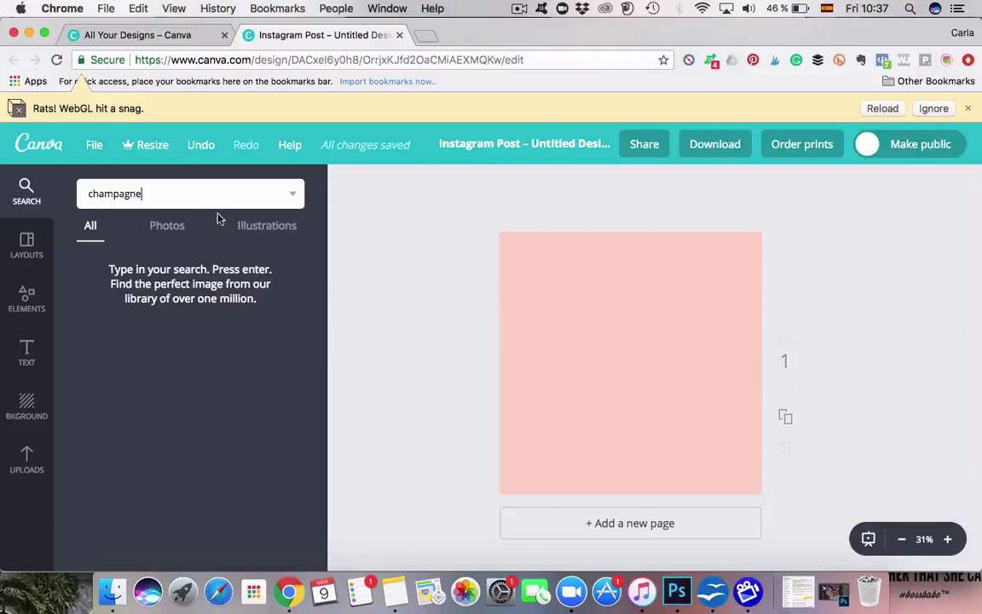
click(276, 227)
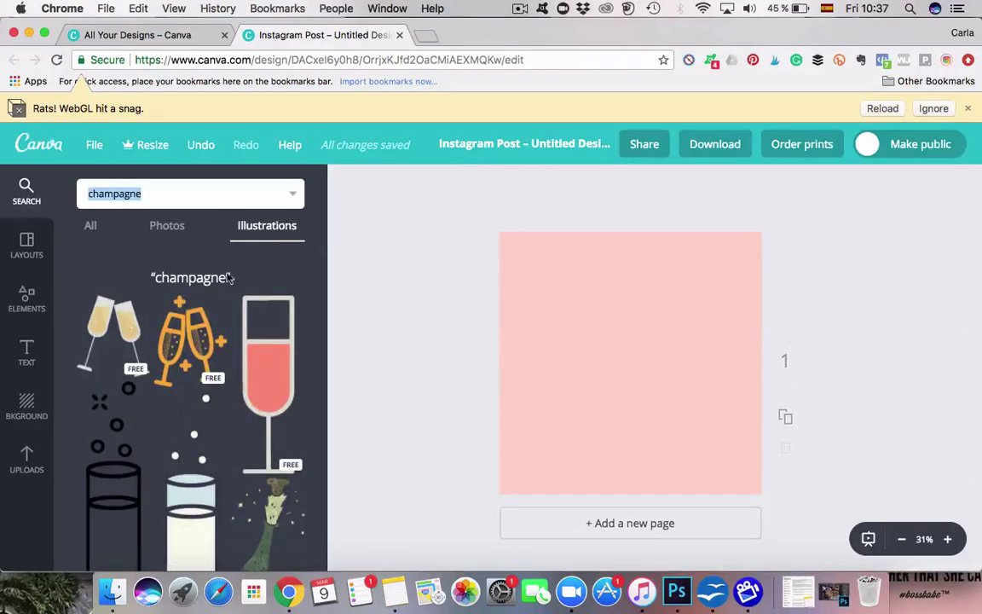
- Add the free illustration of two clinking champagne glasses, shrunk to about a third of the page width and centred on the page
click(106, 317)
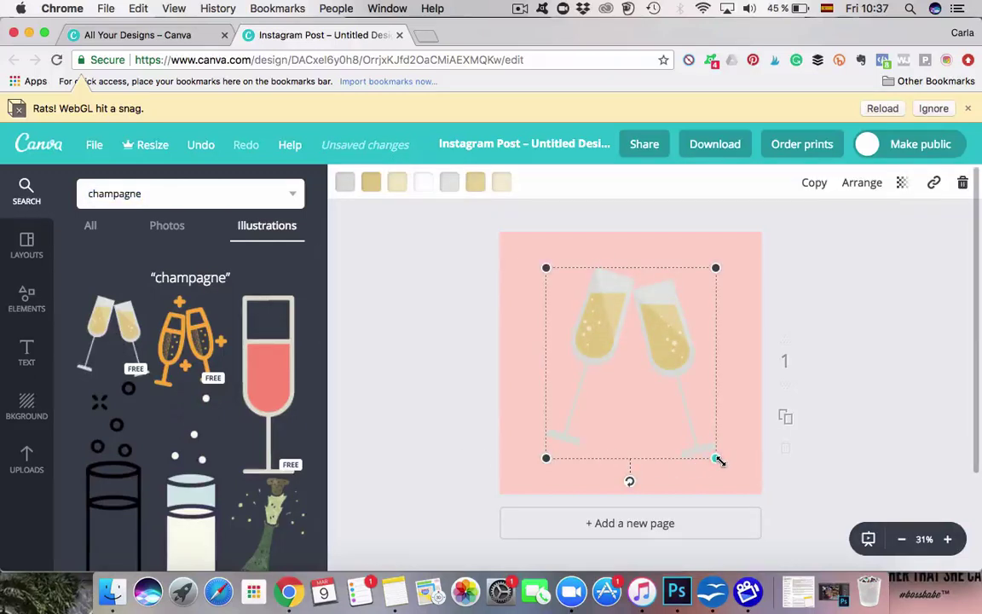
drag(719, 460, 646, 372)
drag(602, 289, 642, 337)
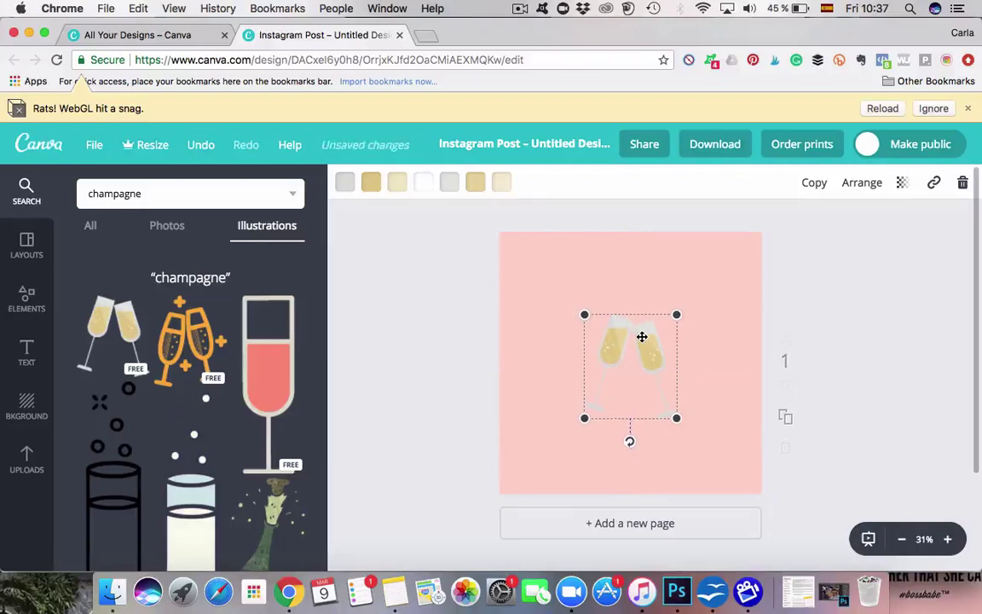
- Recolour both light grey parts of the champagne glasses to the dark grey of the default palette
click(345, 182)
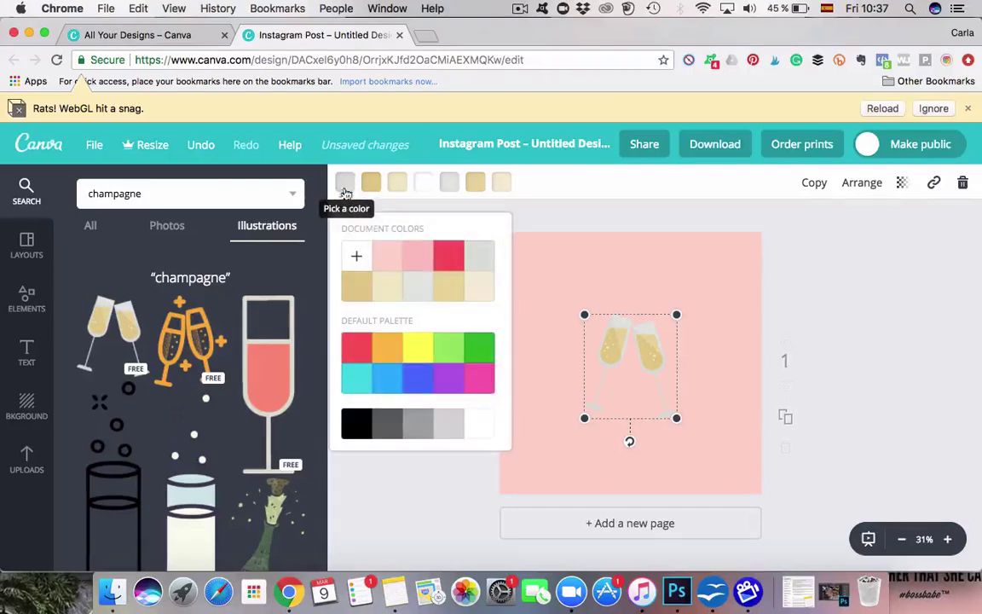
click(390, 431)
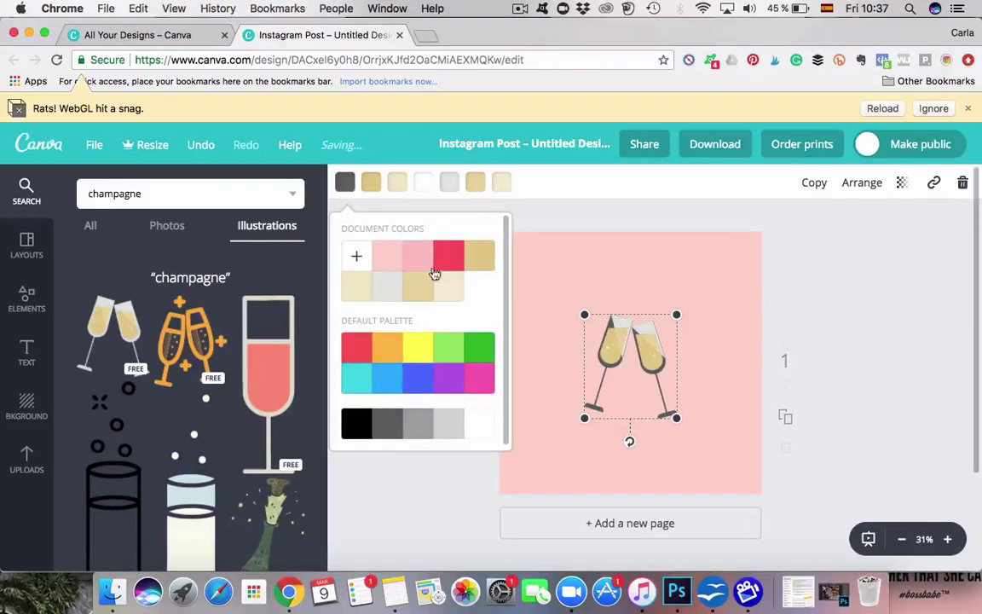
click(451, 182)
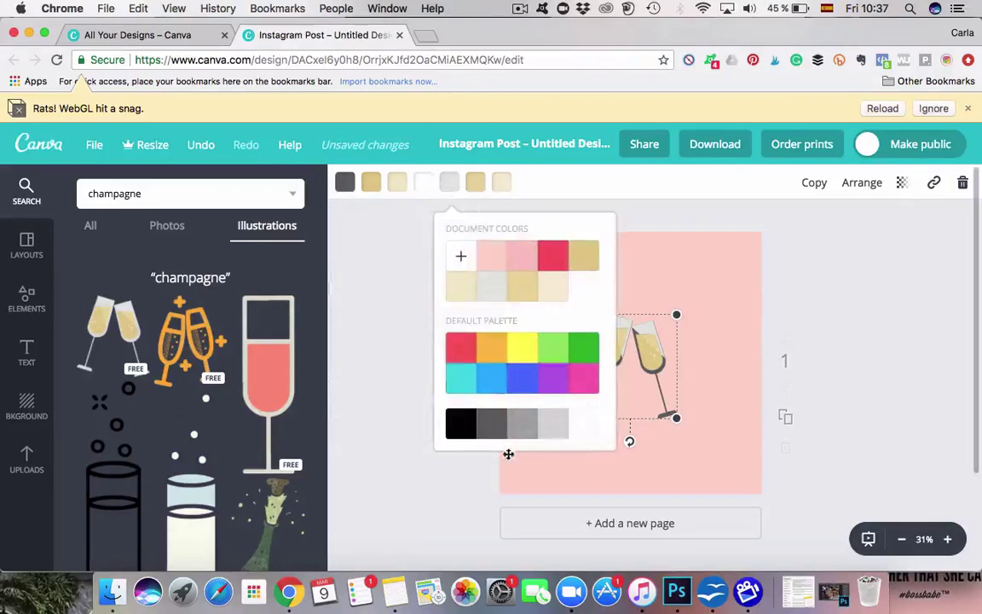
click(491, 424)
click(910, 406)
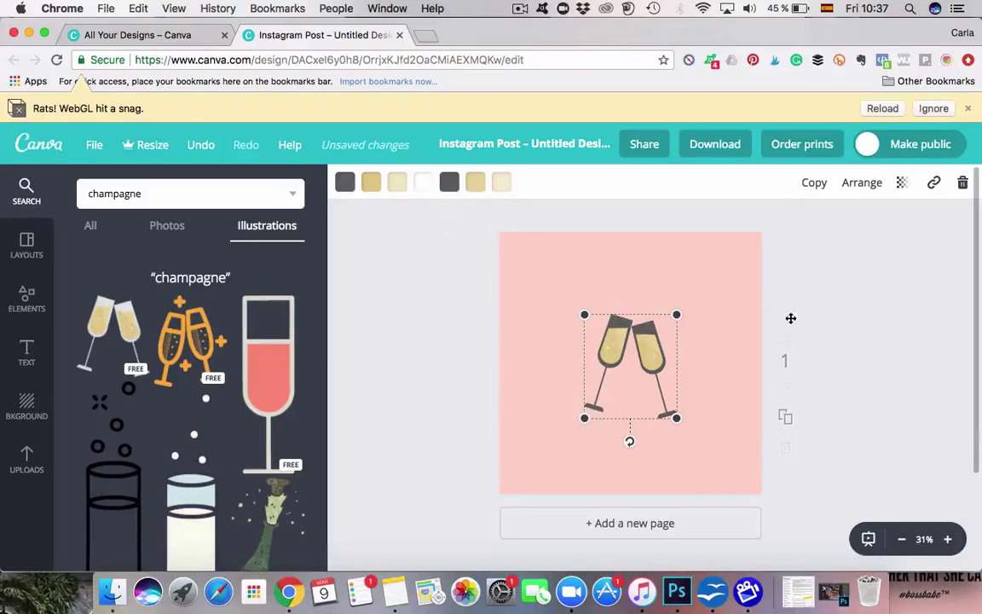
- Duplicate the page with the champagne glasses on the pink background
scroll(866, 373, down, 2)
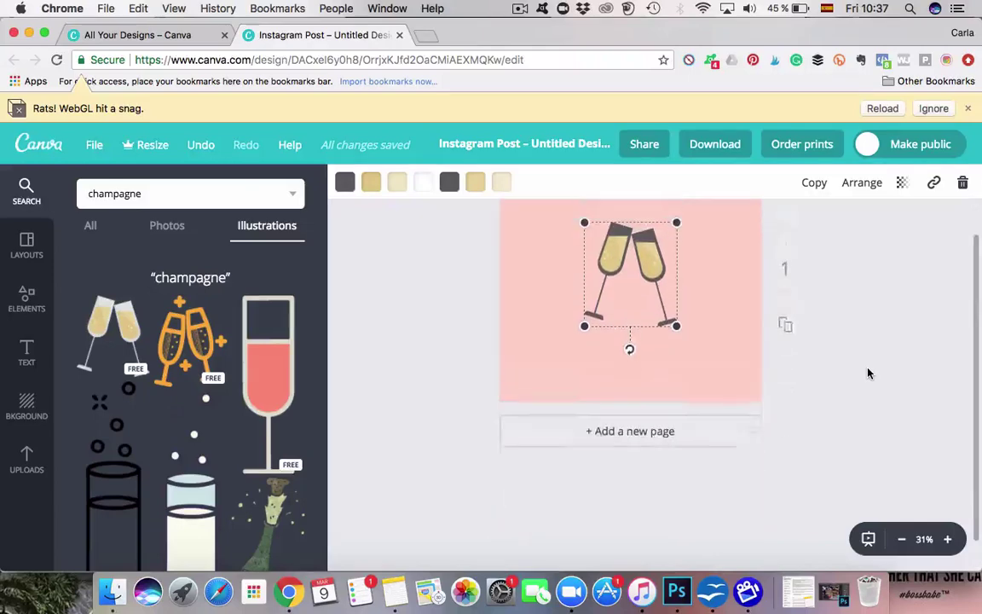
scroll(867, 373, up, 1)
scroll(844, 344, up, 1)
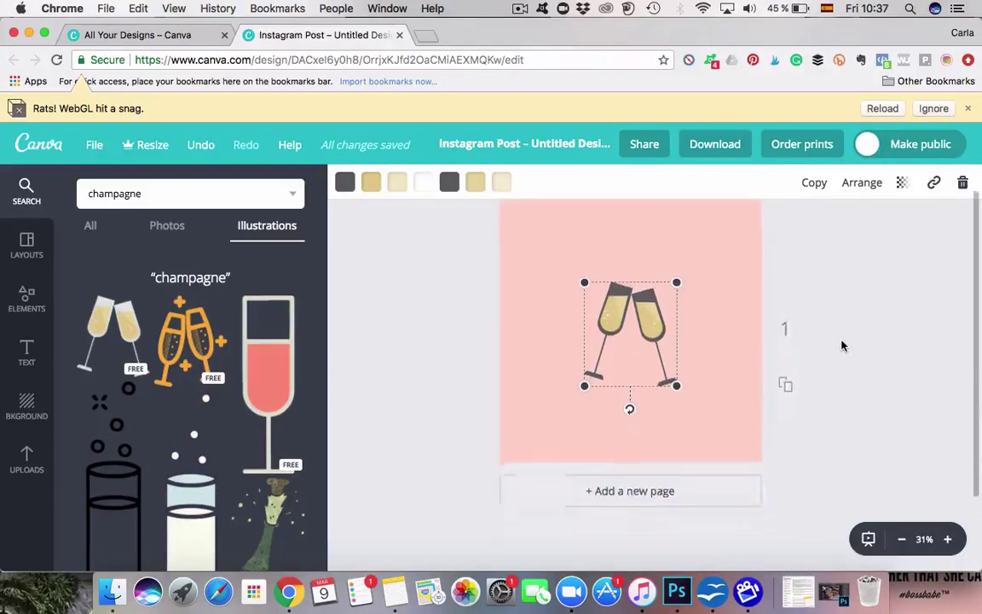
scroll(841, 345, down, 1)
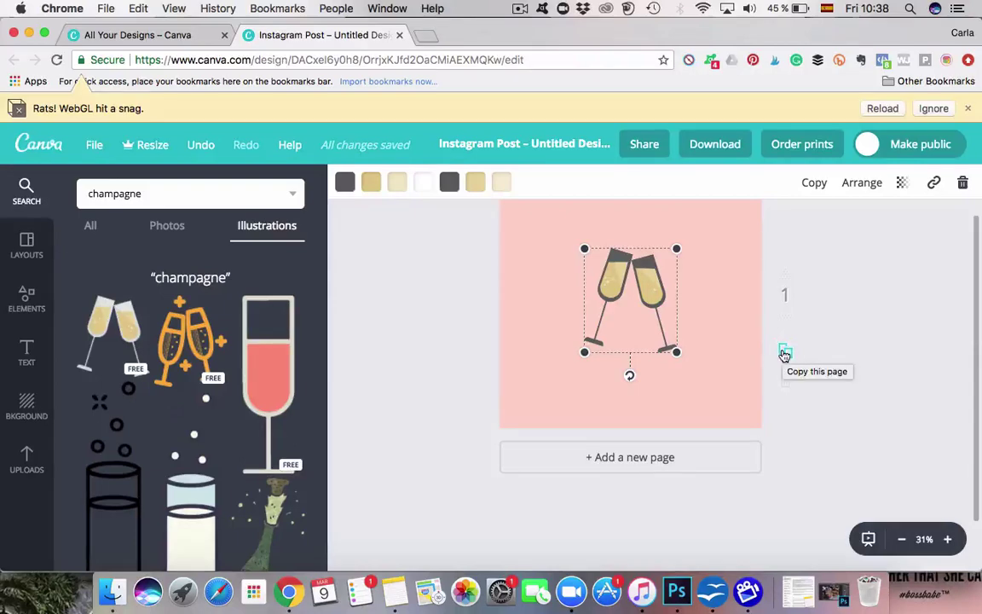
click(784, 354)
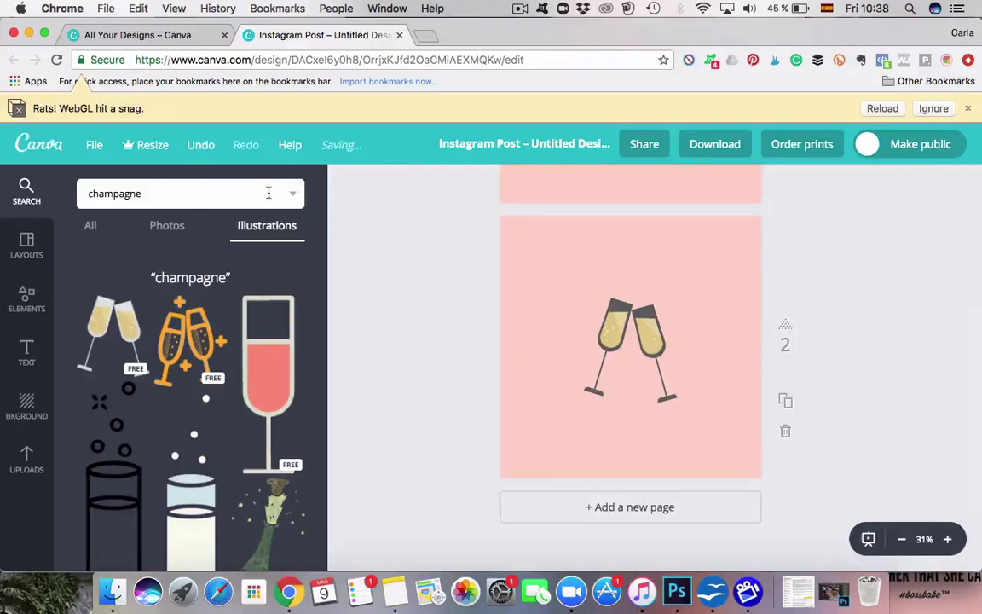
- Search the image library for "photo", limited to illustrations
click(151, 197)
text(photo)
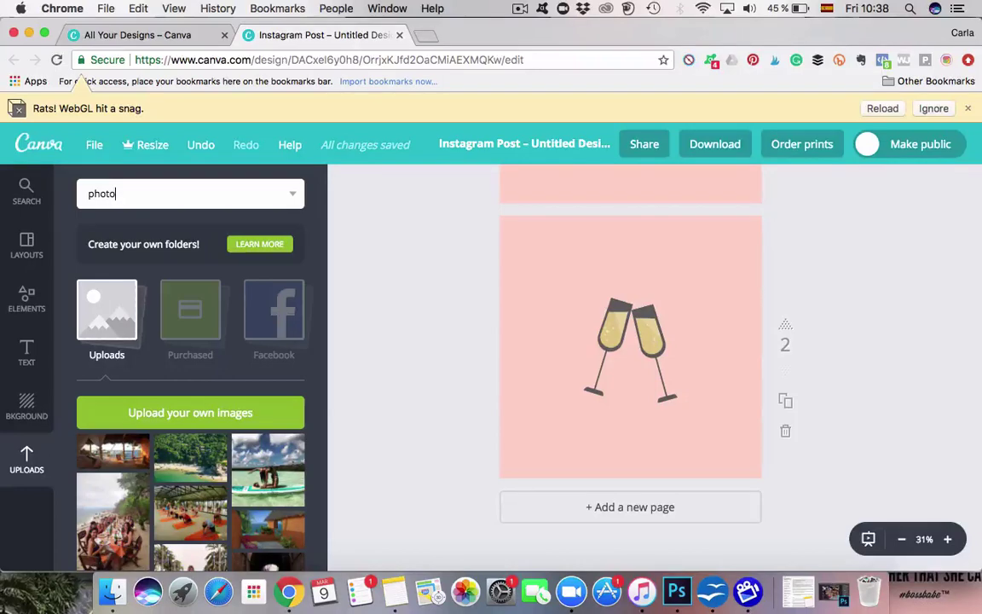
click(36, 305)
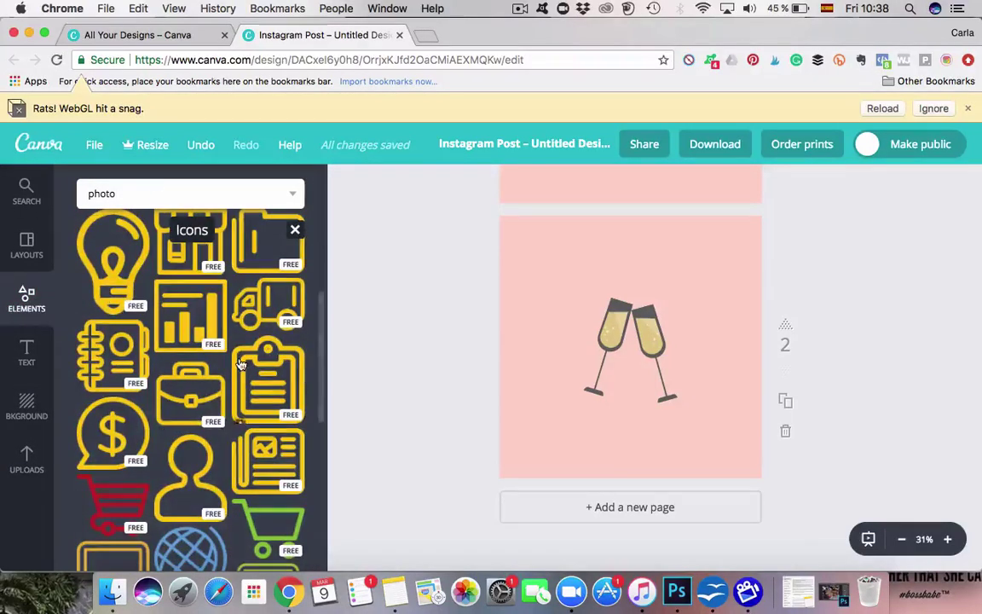
scroll(226, 341, up, 5)
click(123, 452)
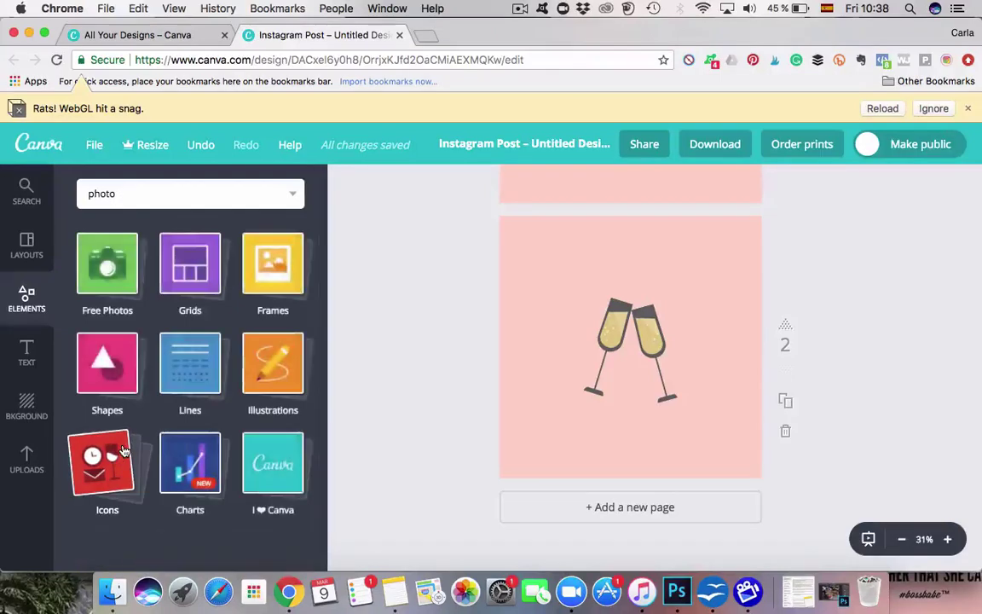
click(131, 200)
key(Return)
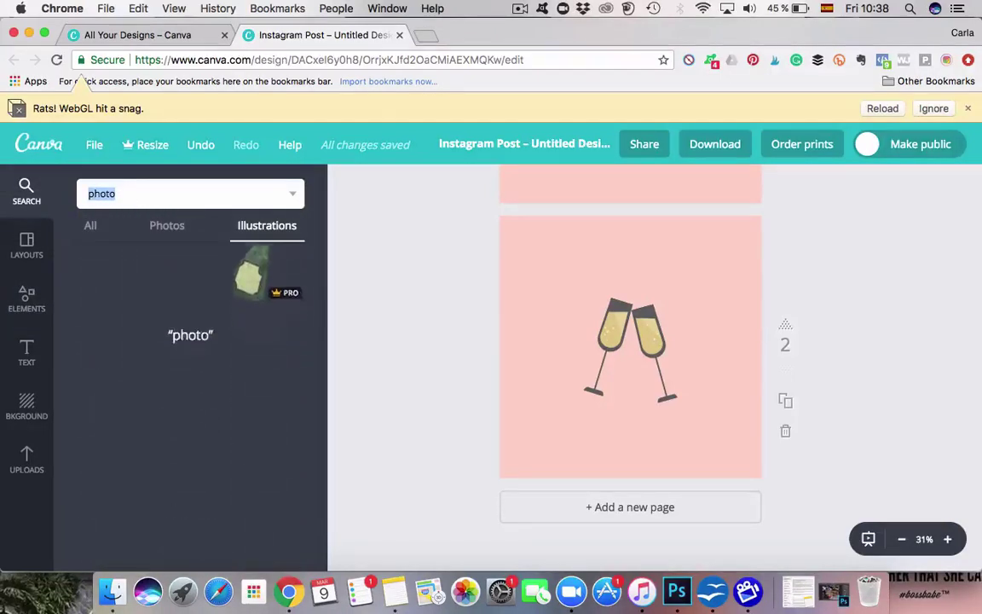
- Add the free black camera illustration to the second page and enlarge it to about half the page width
scroll(204, 499, down, 5)
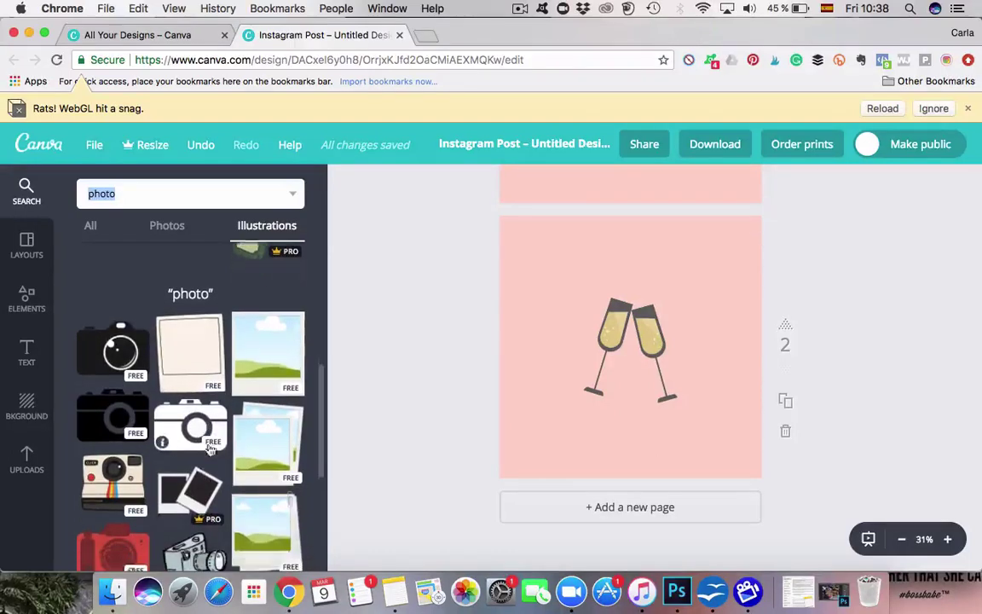
scroll(211, 450, down, 5)
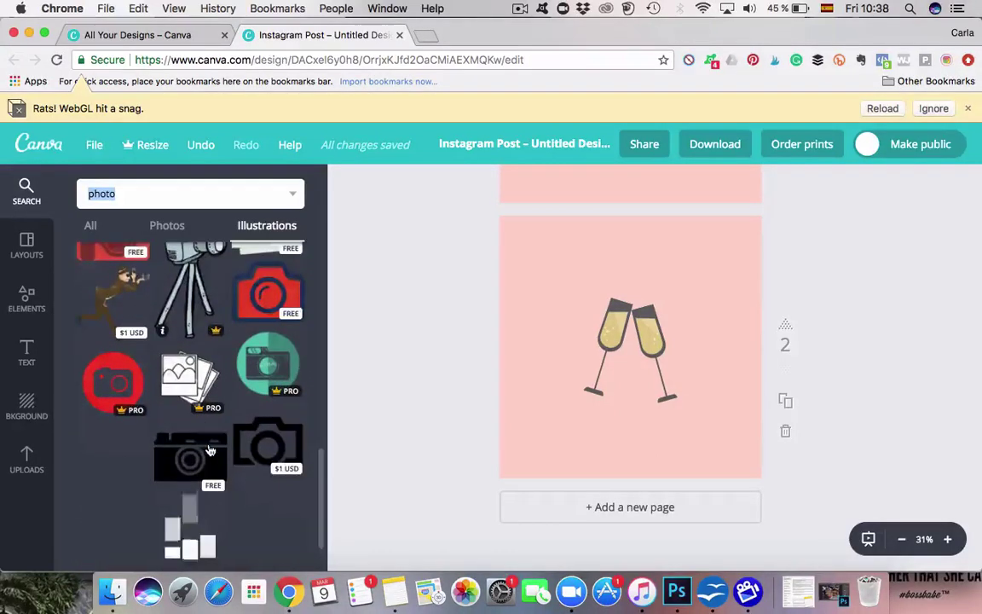
scroll(211, 451, up, 2)
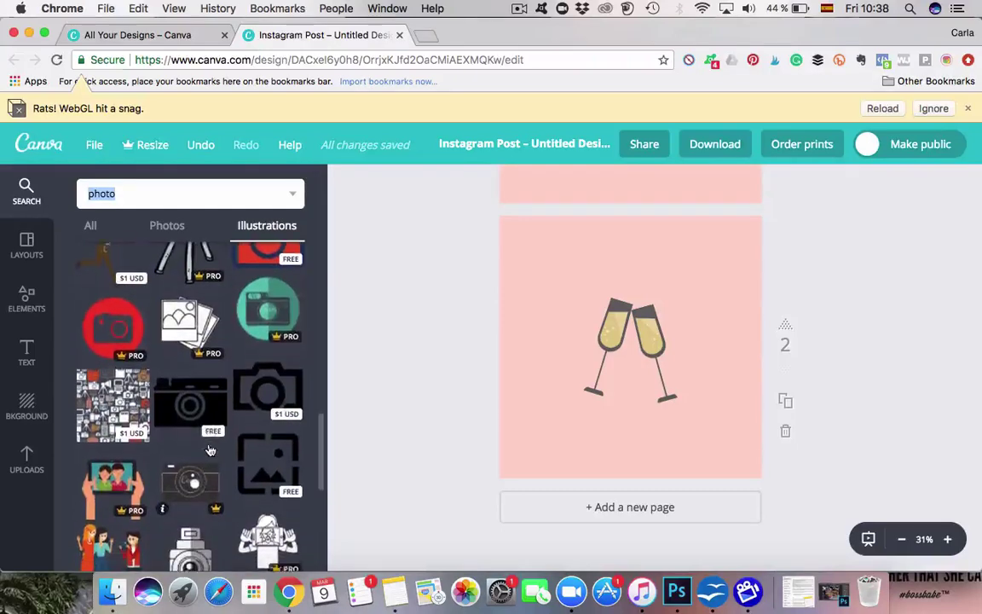
click(211, 387)
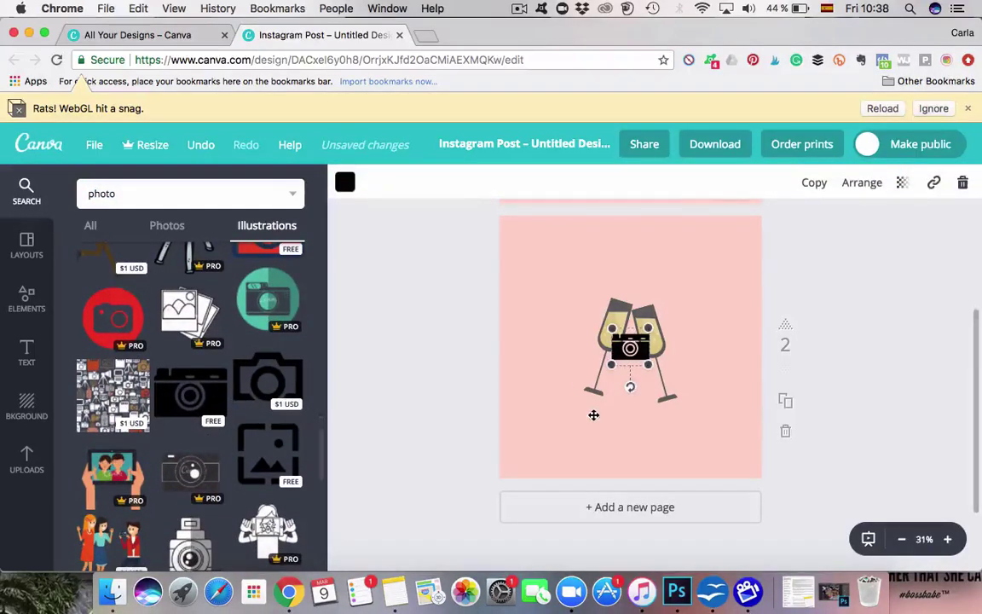
drag(648, 330, 688, 290)
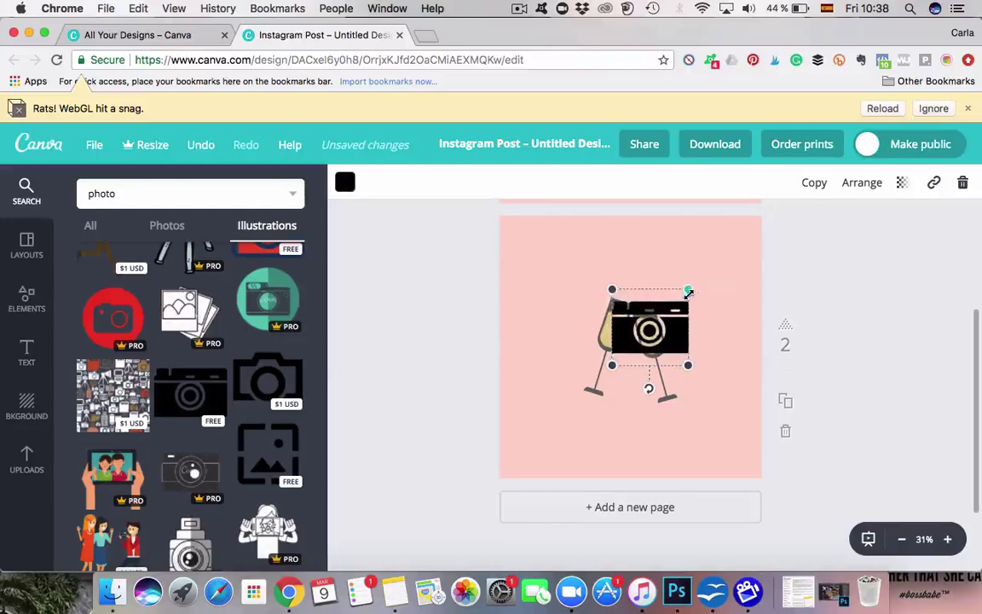
drag(599, 383, 561, 412)
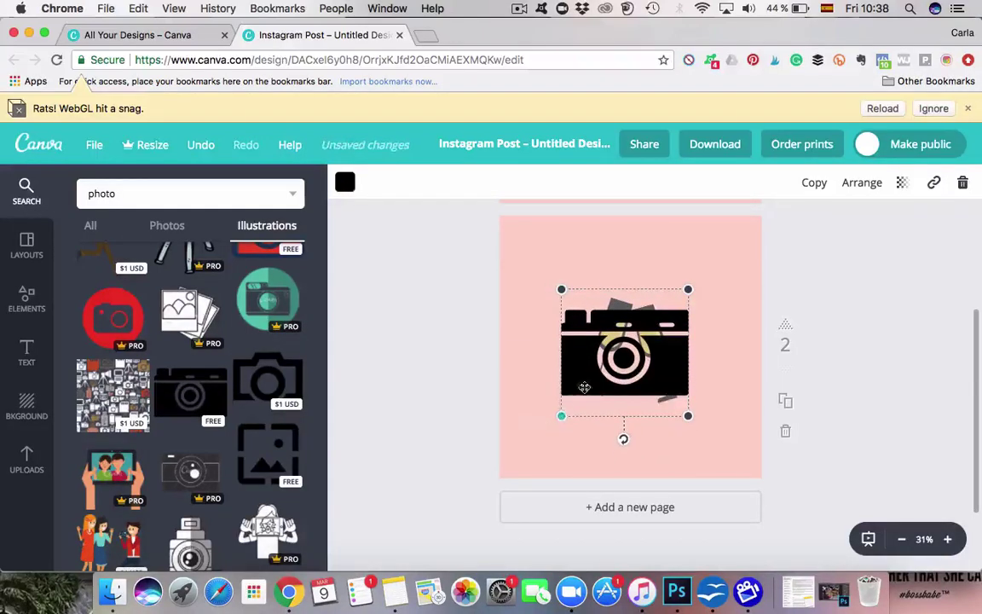
drag(641, 376, 646, 374)
drag(629, 436, 600, 412)
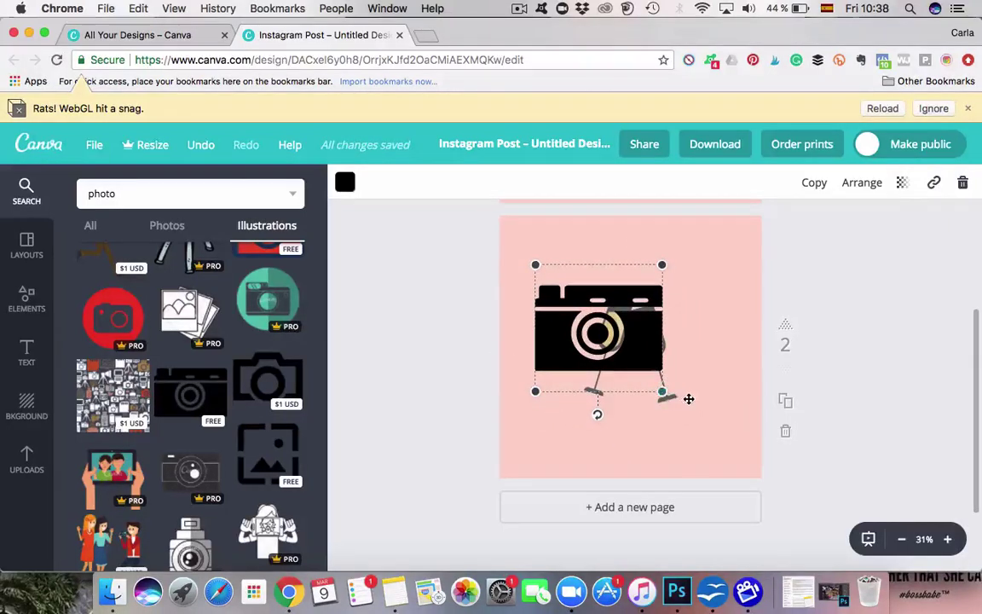
- Delete the champagne glasses behind the camera on the second page and centre the camera on the page
click(687, 399)
click(667, 398)
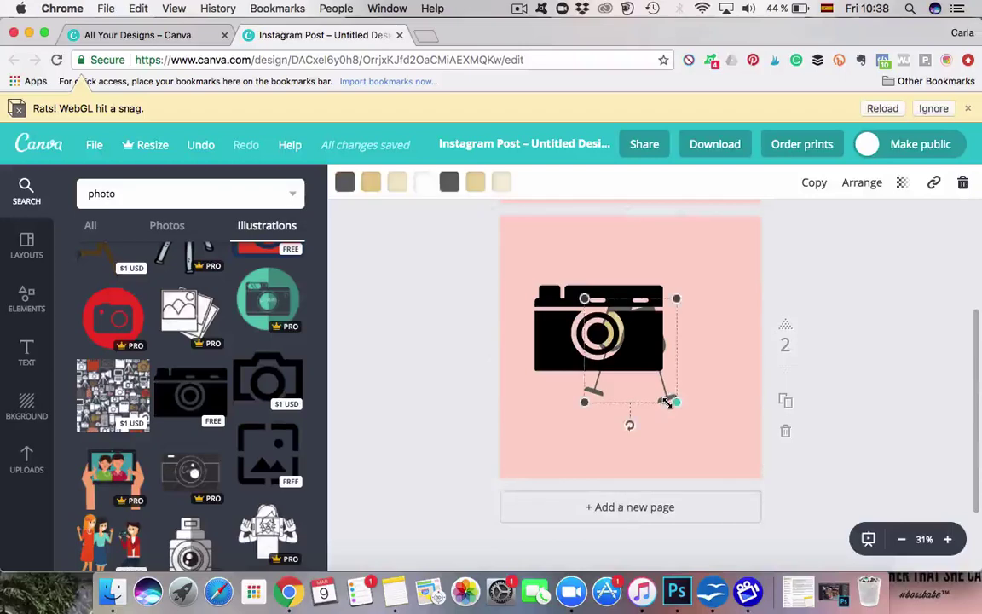
key(Delete)
drag(598, 320, 630, 342)
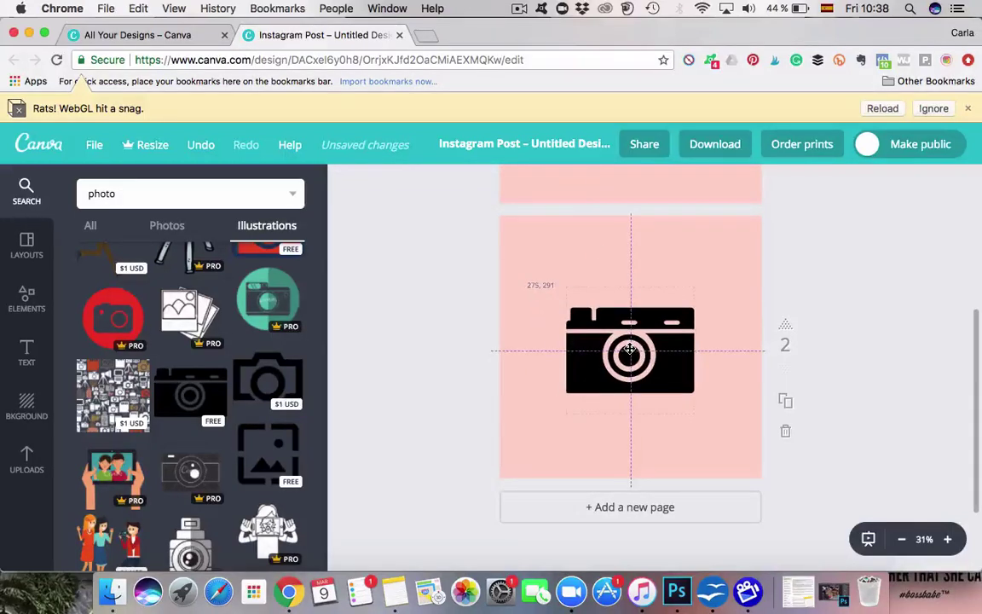
- Recolour the black camera icon to the dark grey of the default palette
click(581, 298)
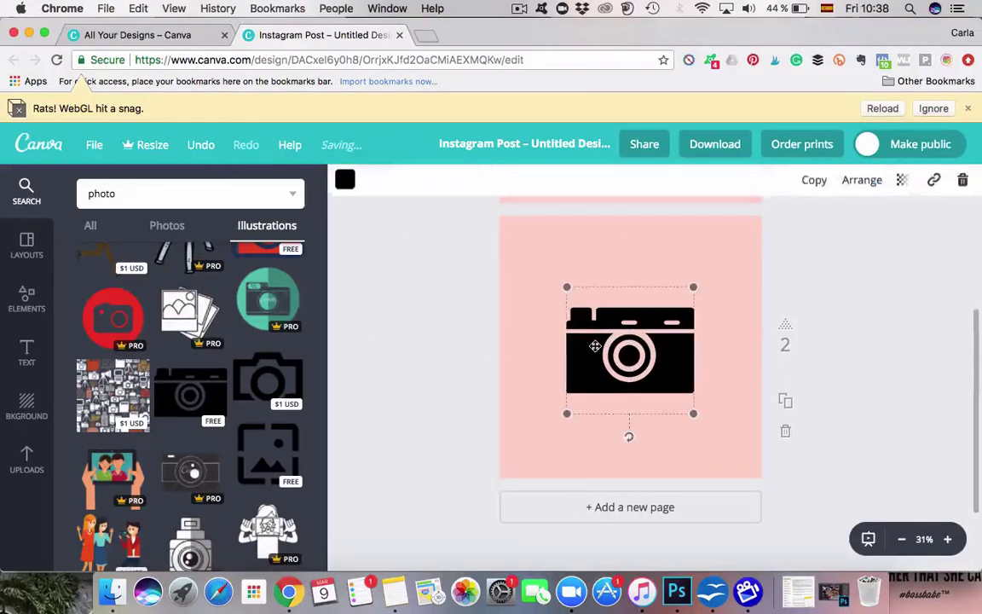
click(346, 181)
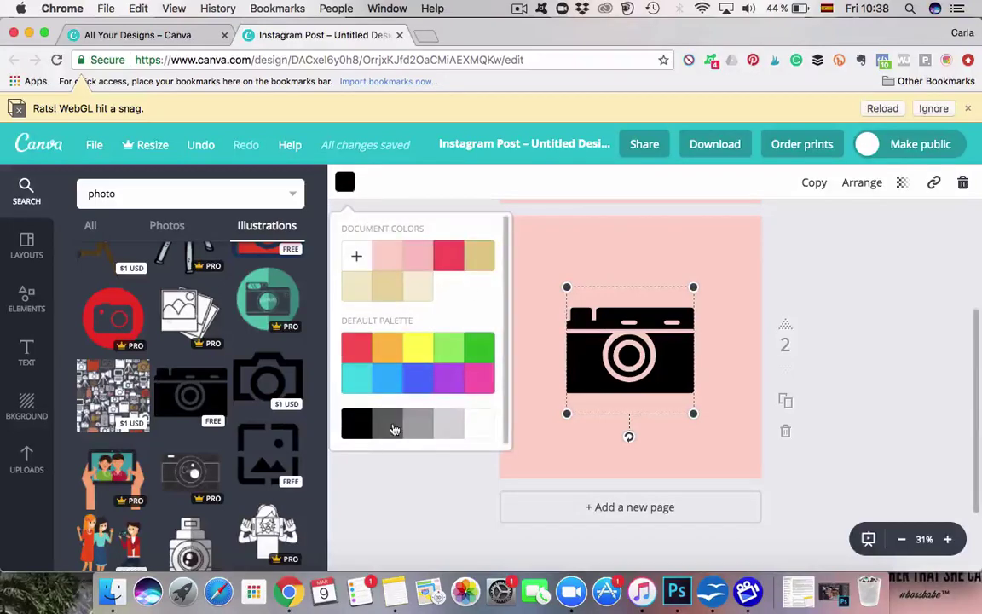
click(387, 423)
click(921, 401)
scroll(923, 391, down, 1)
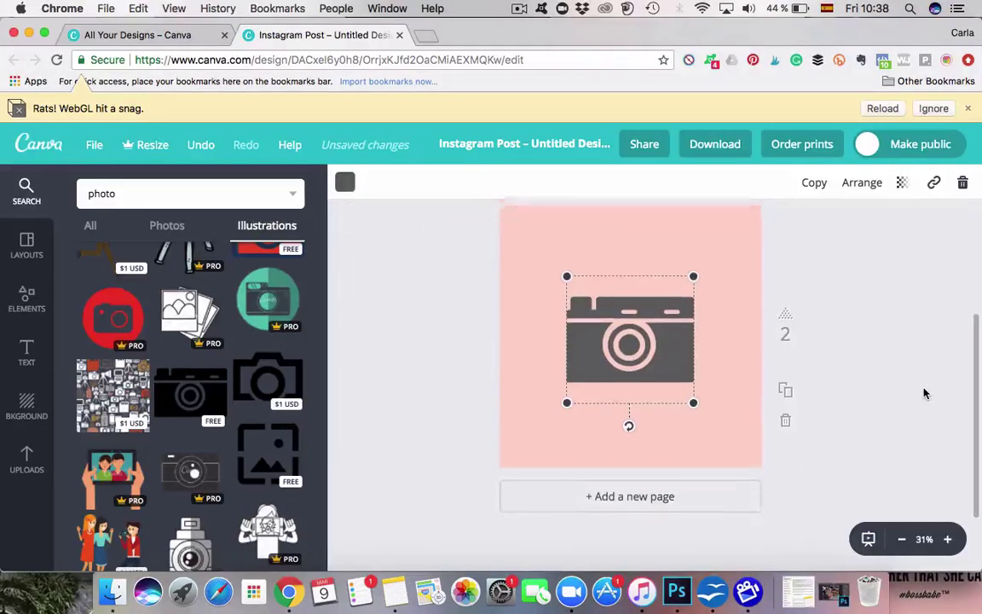
click(891, 382)
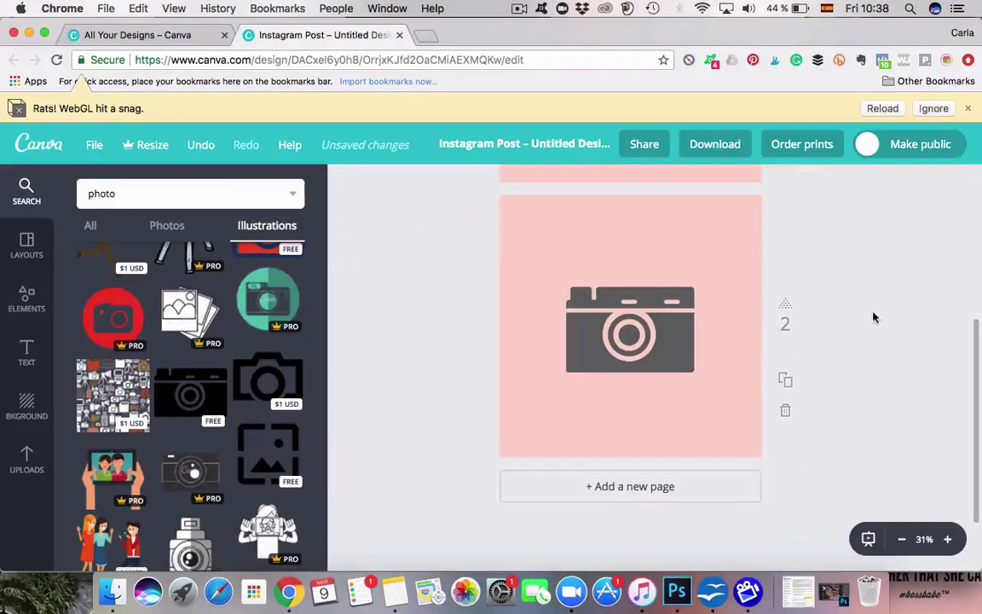
- Rename the design as "IG Story Highlights"
scroll(868, 303, up, 3)
scroll(865, 294, down, 2)
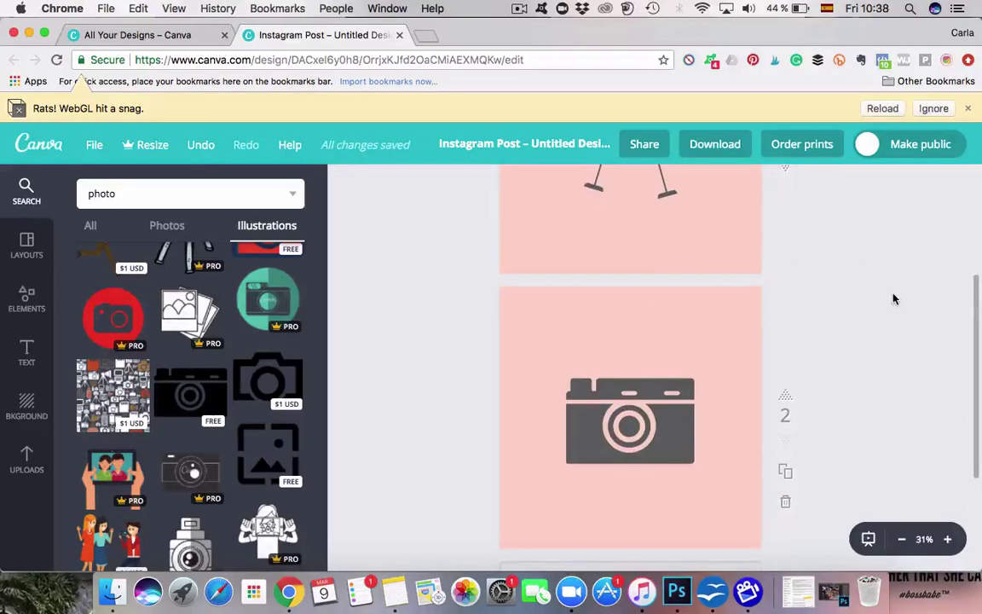
scroll(855, 257, up, 2)
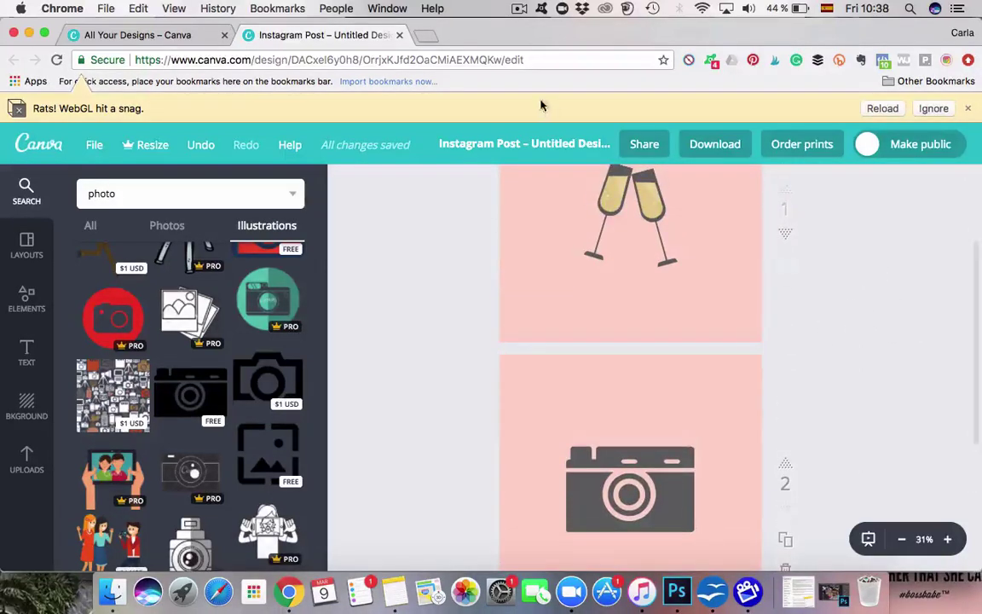
click(537, 145)
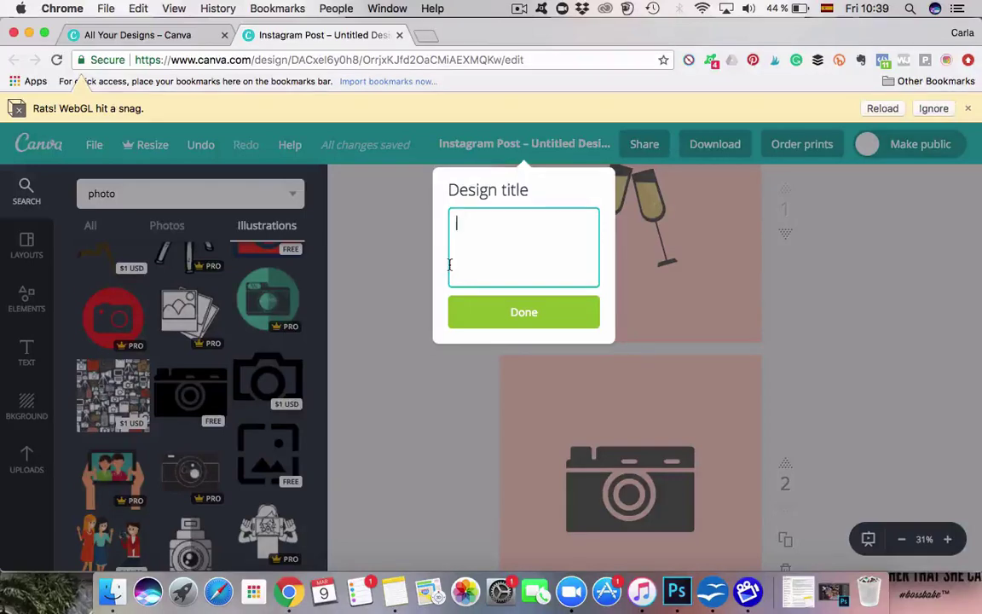
text(IG Story High)
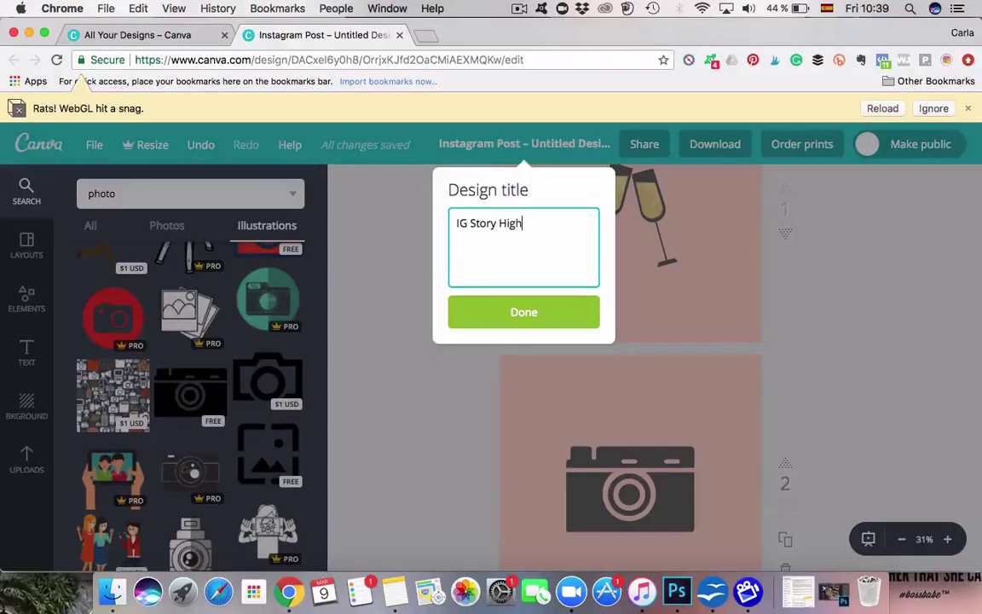
text(lights)
click(518, 320)
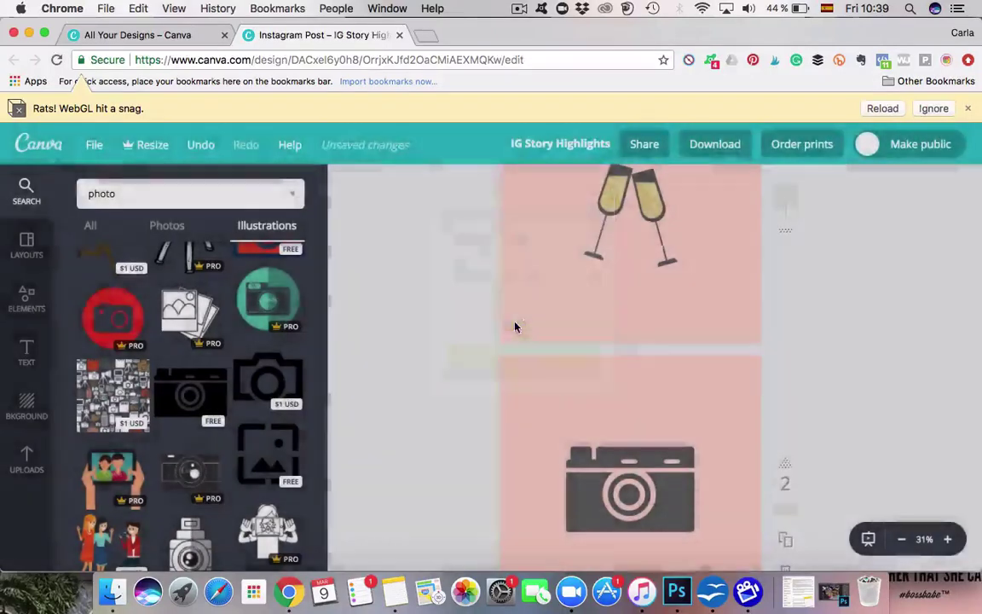
- Open the download options for the design and set the file type to JPG
click(717, 145)
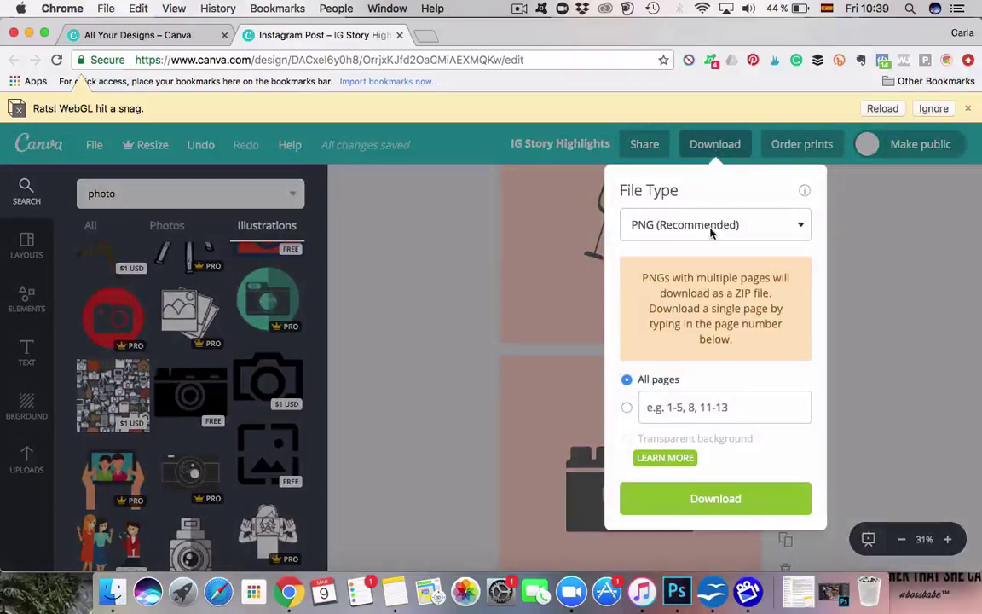
click(707, 227)
click(638, 209)
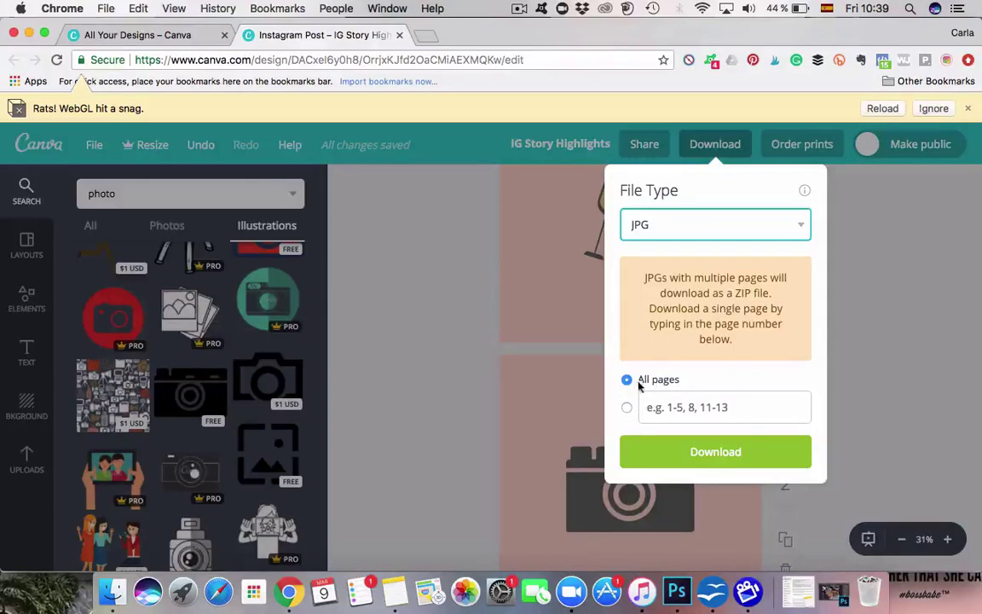
click(626, 407)
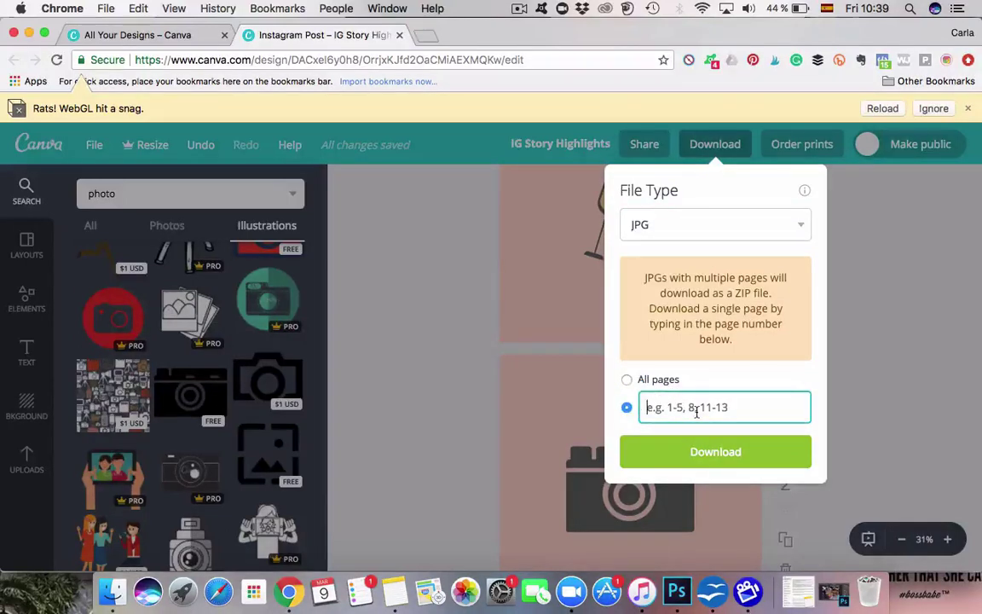
text(1)
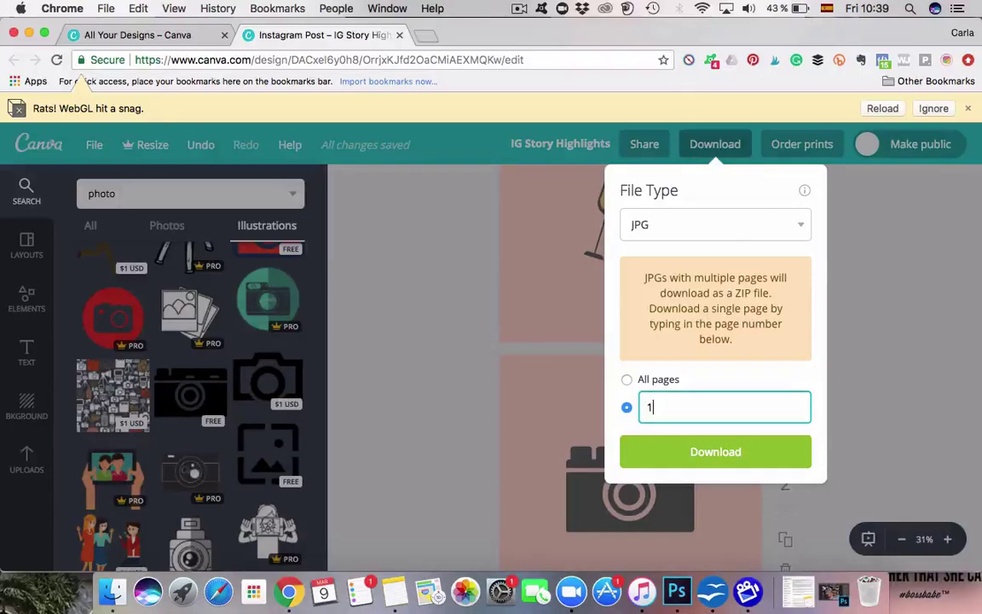
key(BackSpace)
- Download all pages of the design
click(628, 381)
click(699, 454)
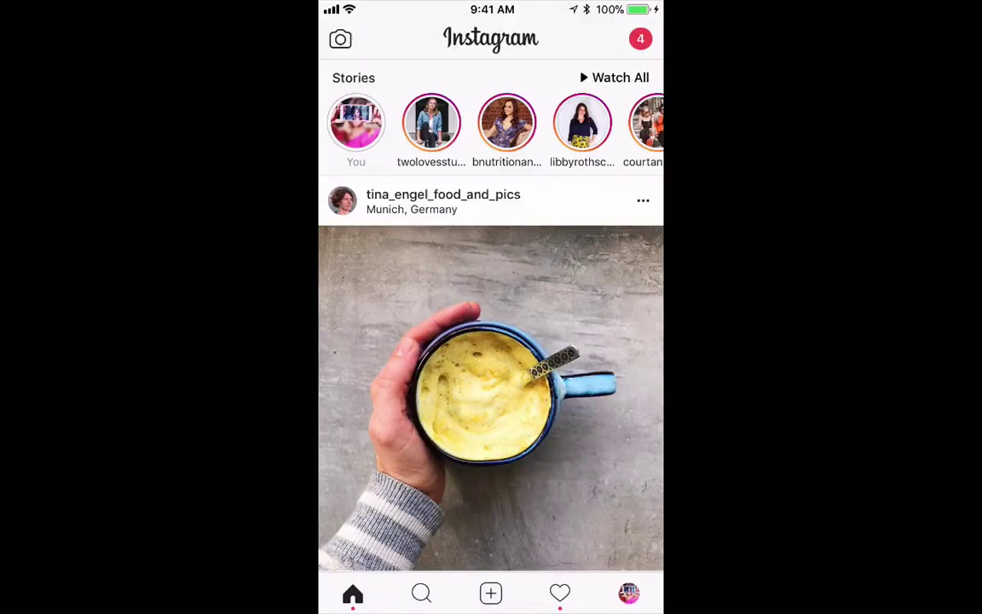
- Switch to Instagram, open your own profile, look over its existing story highlights and start creating a new highlight
click(628, 592)
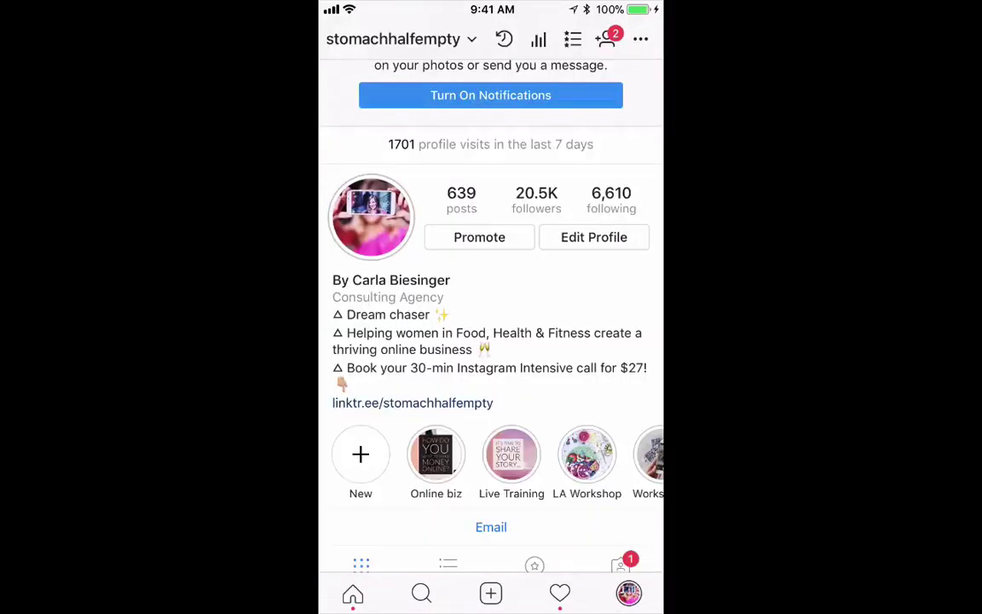
scroll(492, 341, down, 5)
scroll(491, 341, up, 3)
scroll(491, 460, right, 2)
scroll(491, 396, left, 2)
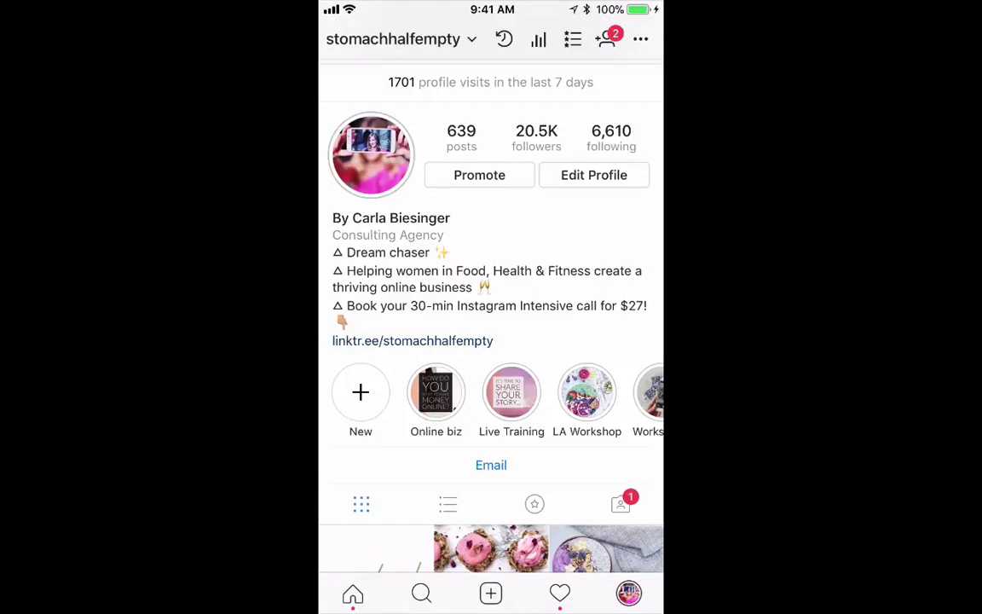
click(361, 393)
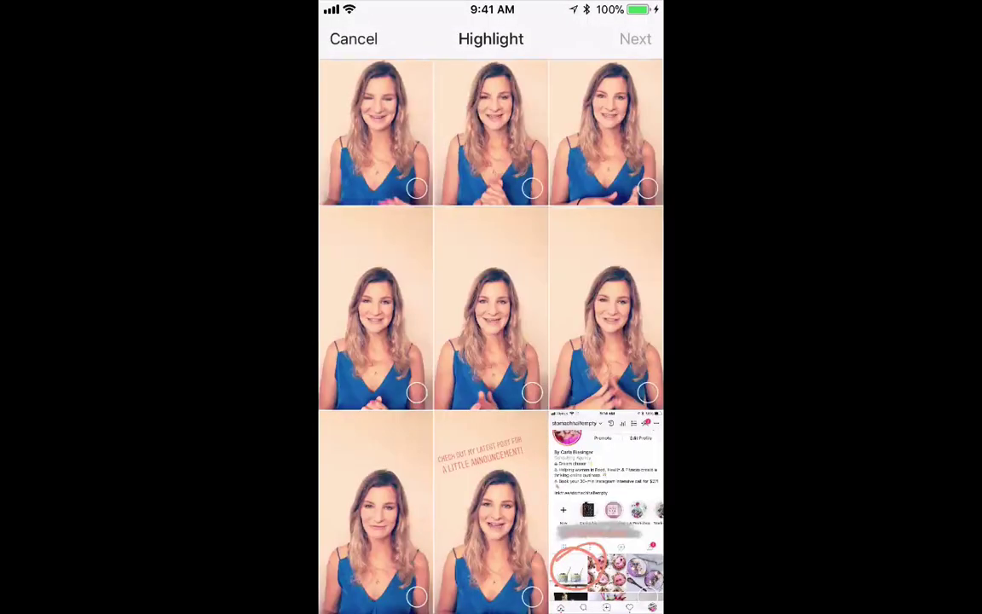
- Browse the archived stories by date to see which ones can go into the new highlight
scroll(491, 332, up, 10)
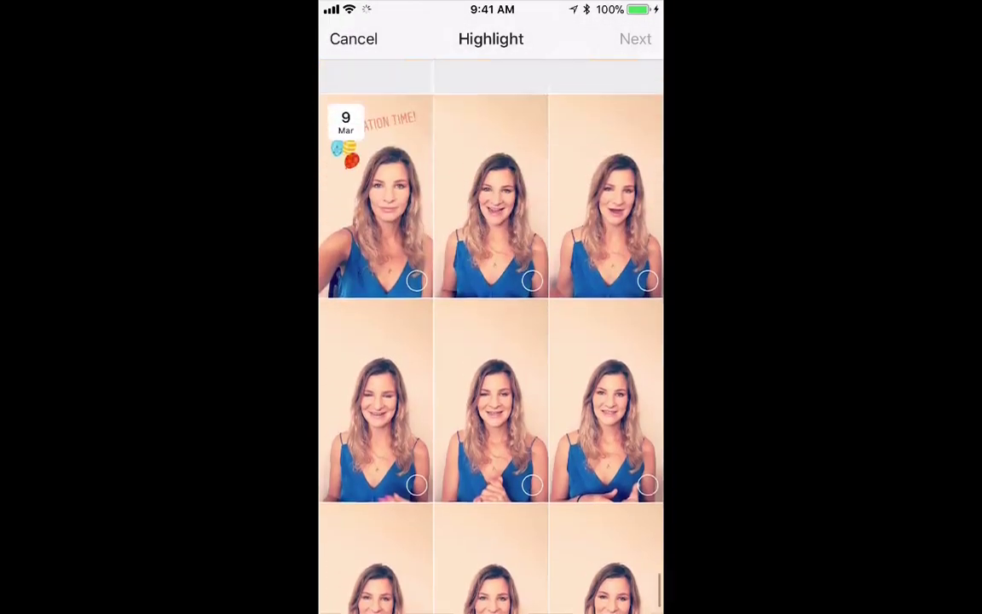
scroll(491, 332, up, 5)
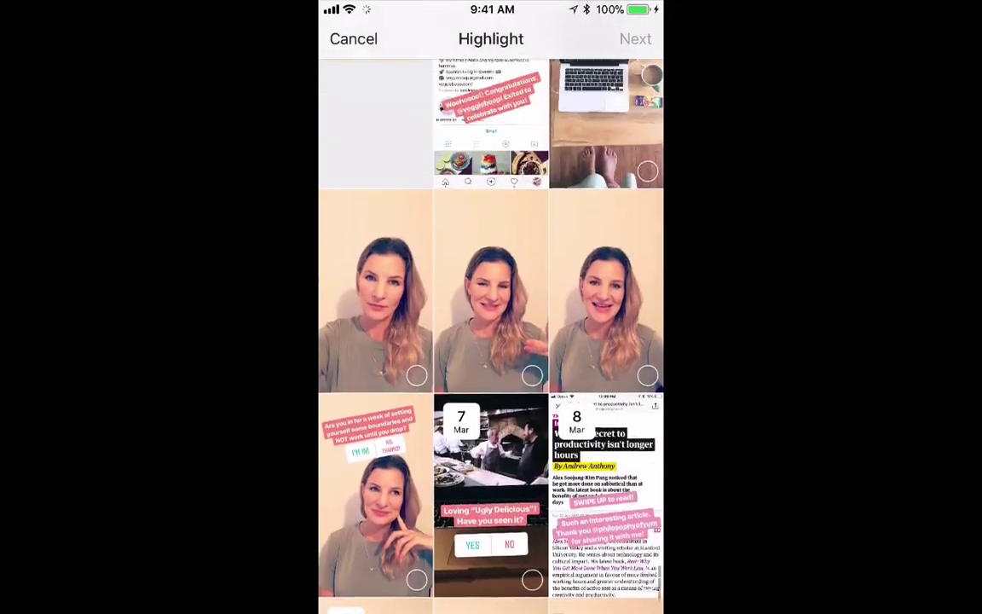
scroll(491, 332, up, 3)
scroll(491, 333, up, 10)
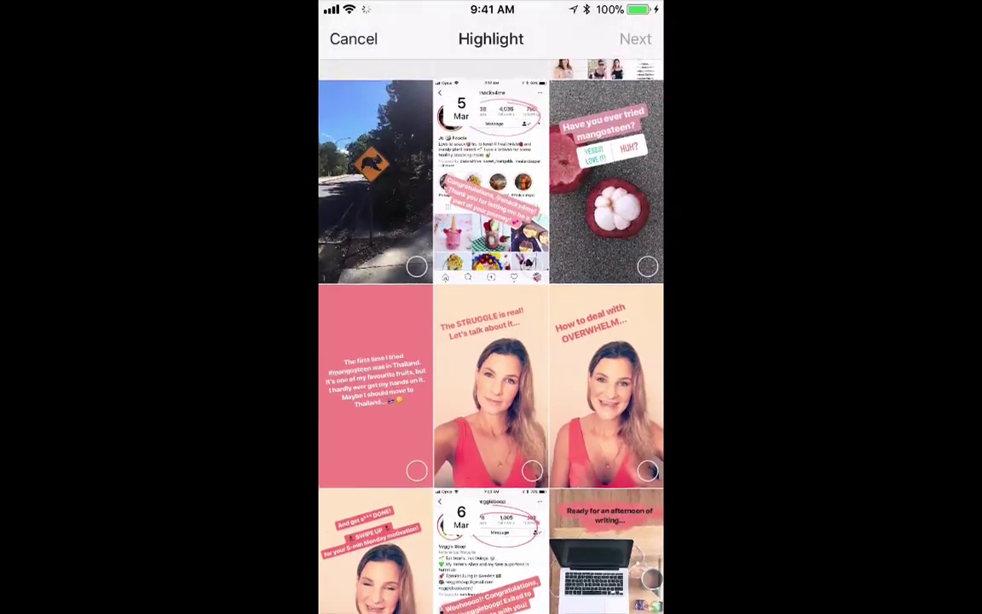
scroll(491, 333, down, 15)
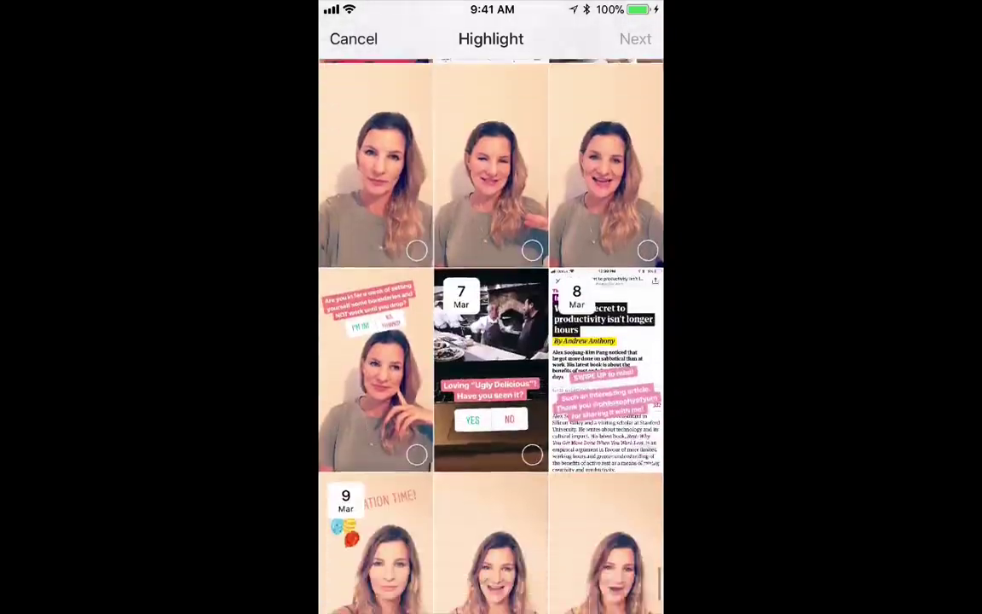
scroll(491, 333, down, 10)
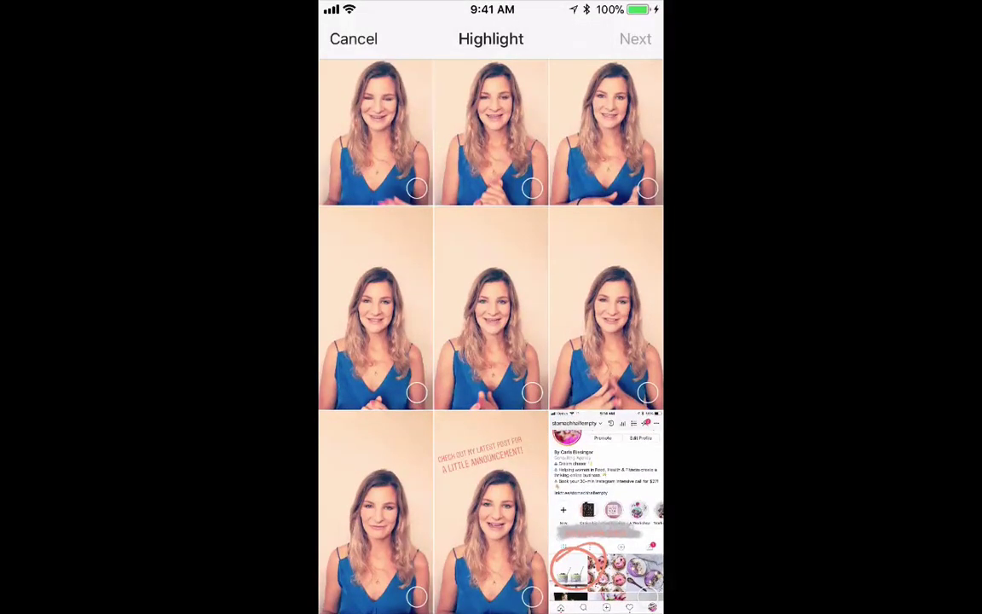
- Select the twelve archived stories from 9 March through the end of the archive for the new highlight
scroll(491, 333, up, 10)
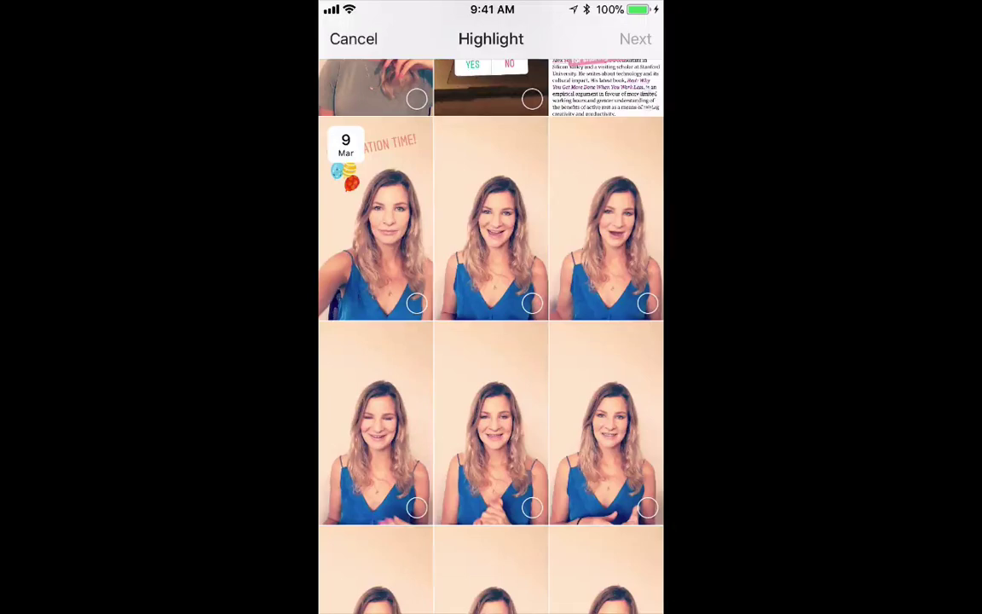
scroll(491, 333, down, 5)
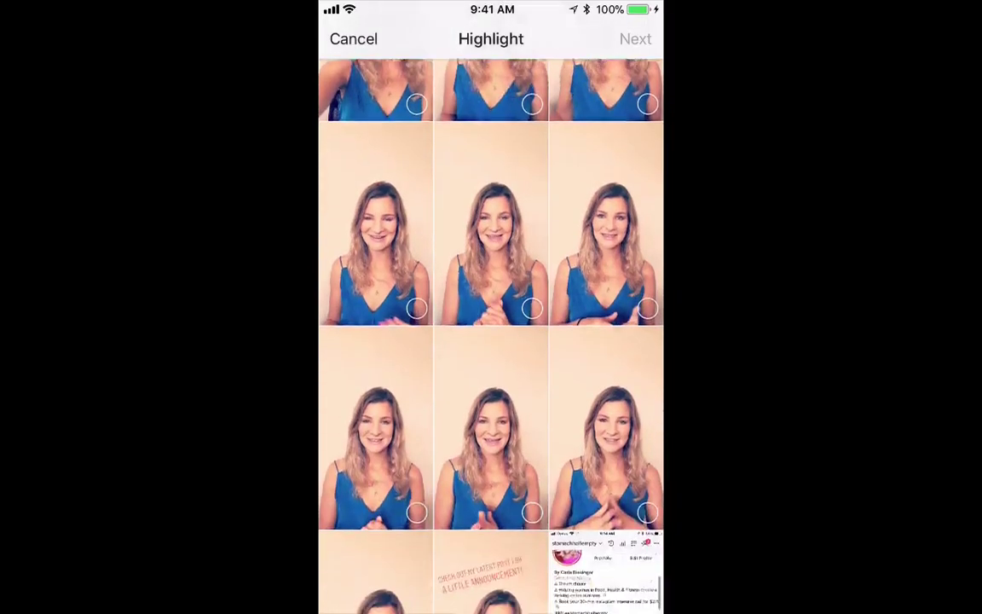
scroll(491, 333, up, 5)
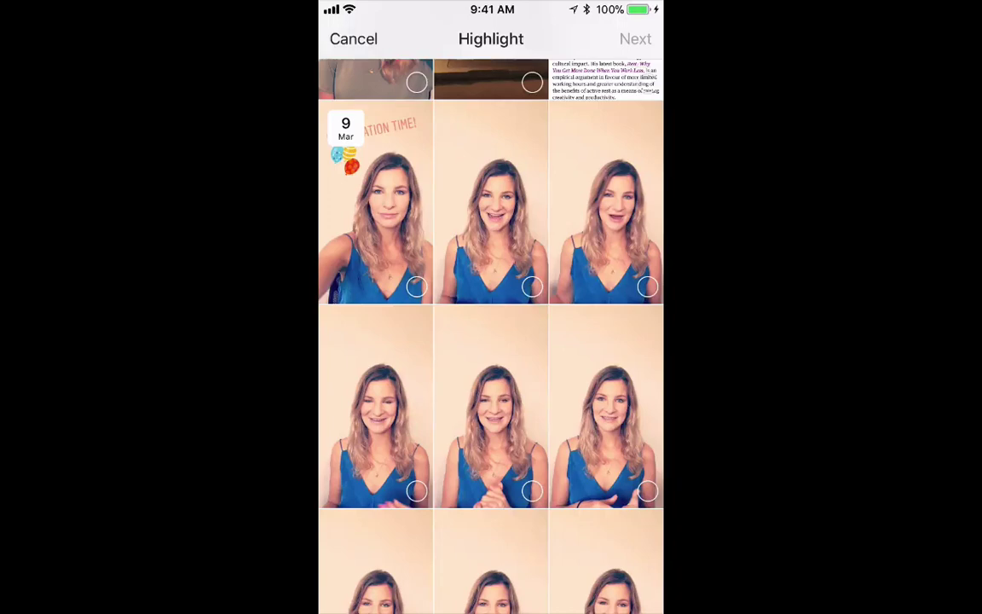
click(375, 202)
click(491, 202)
click(605, 202)
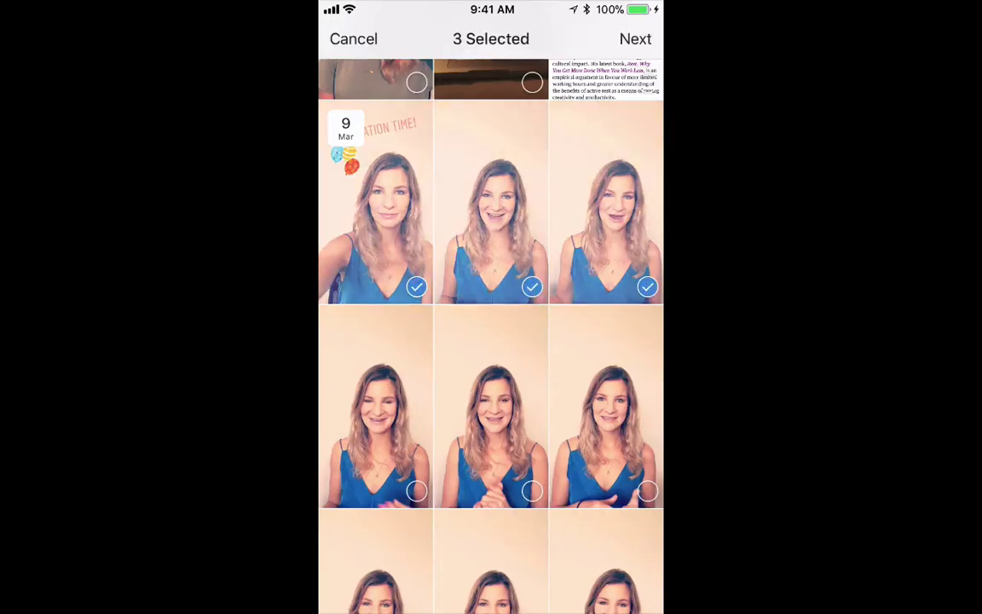
click(375, 406)
click(490, 407)
click(606, 406)
scroll(490, 341, down, 5)
click(375, 307)
click(490, 307)
click(605, 307)
click(375, 511)
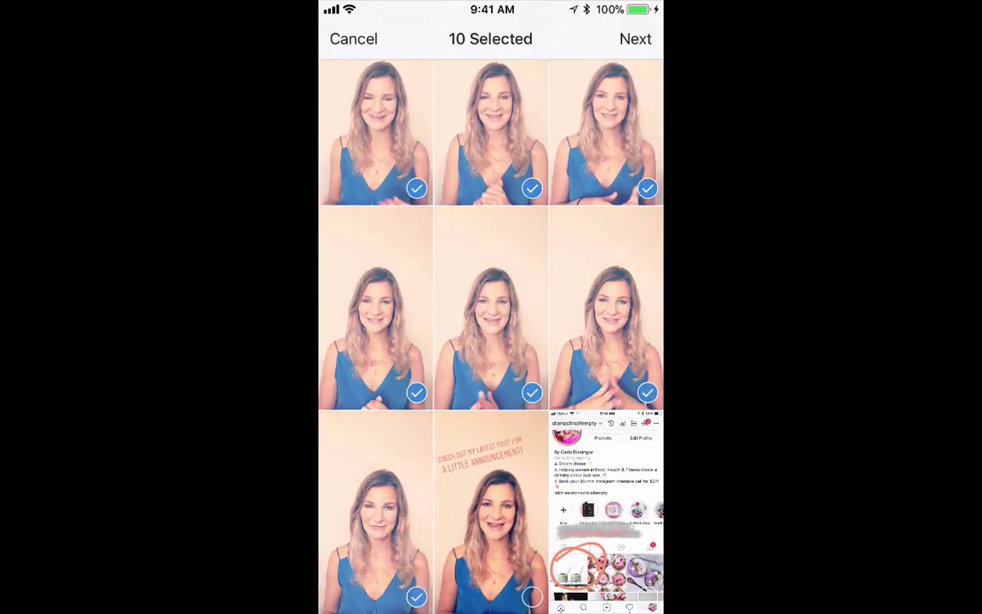
click(490, 511)
click(605, 511)
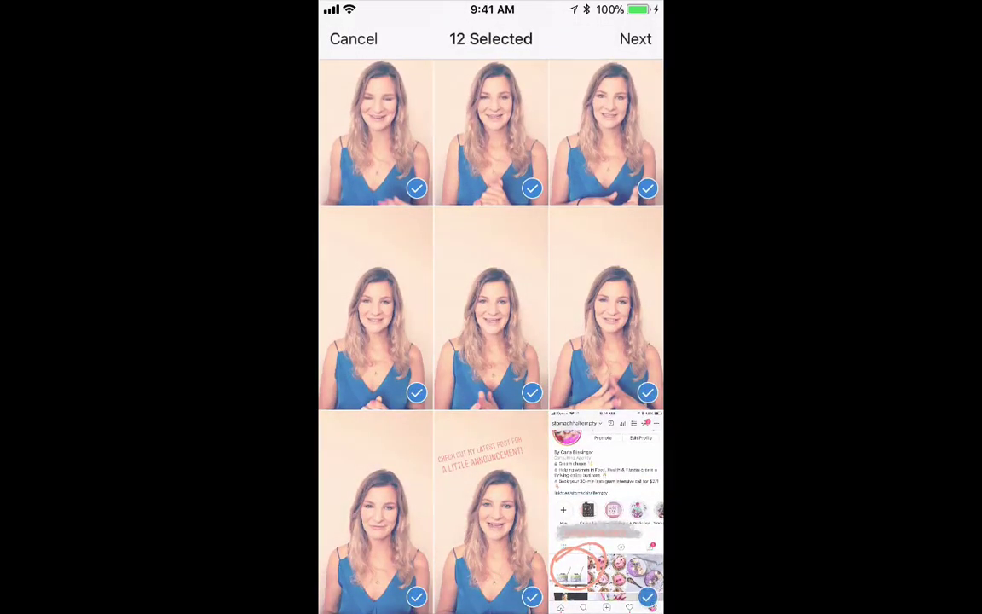
- Title the new highlight "Celebration" and add it to the profile
click(635, 38)
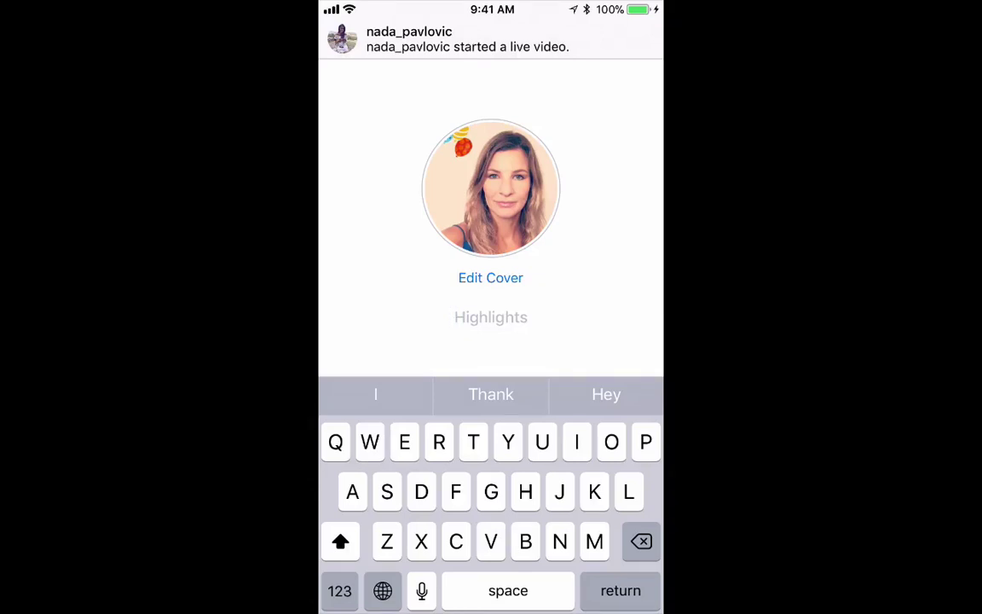
text(Celeb)
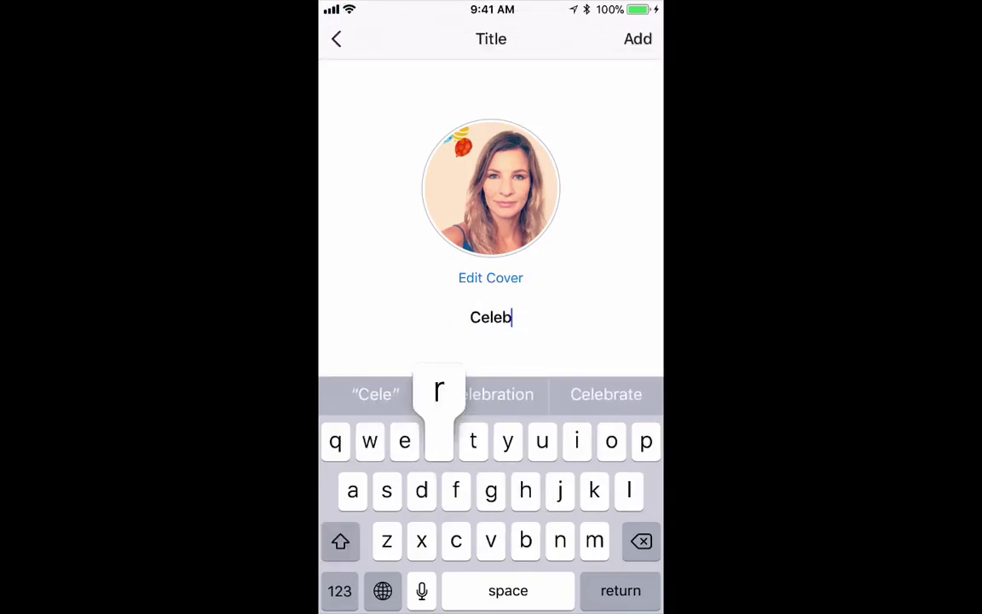
text(ration)
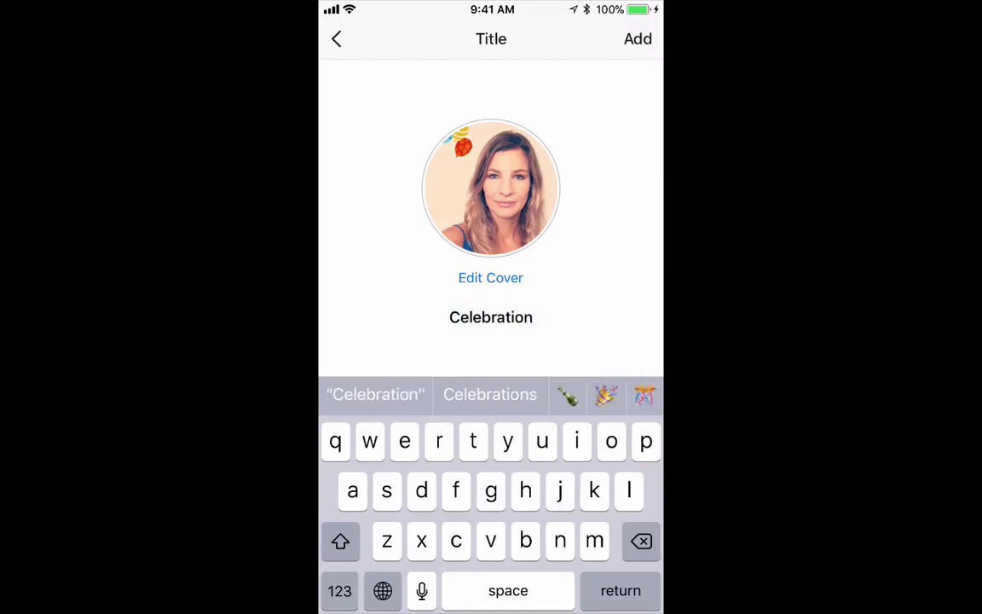
click(638, 39)
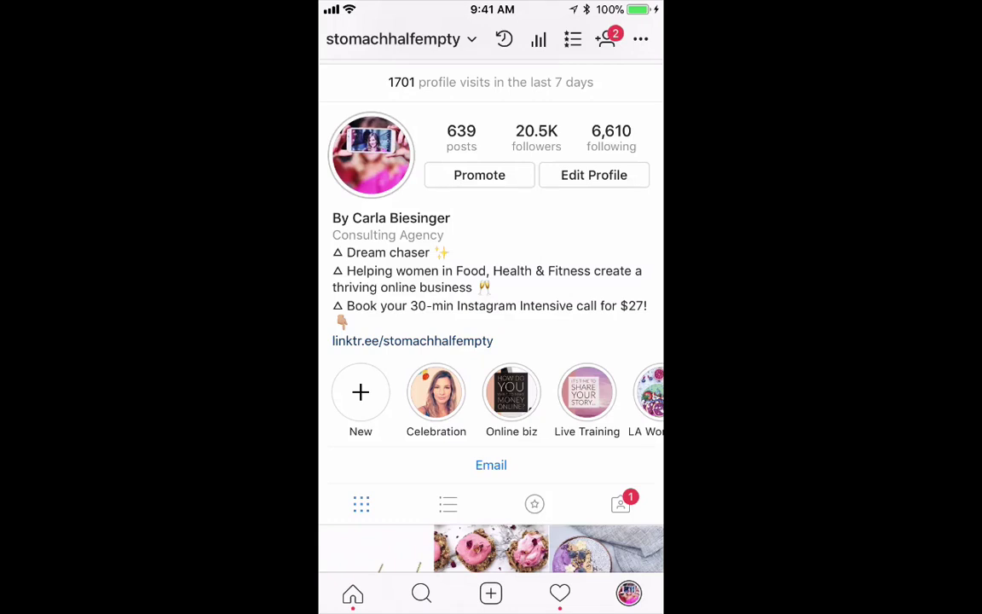
- Start a new story from the home feed using the saved pink champagne-glasses cover image
click(353, 593)
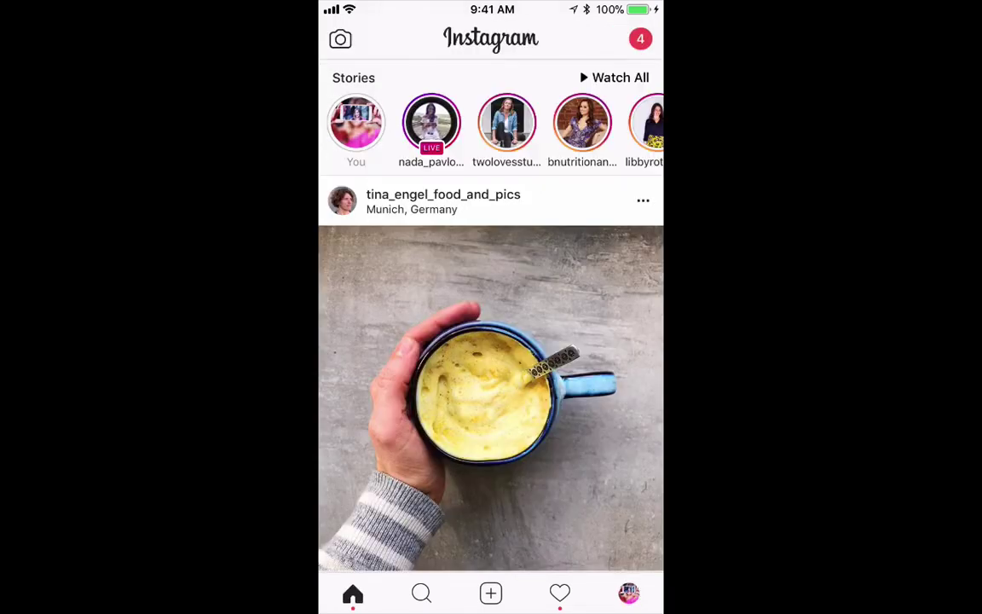
click(340, 38)
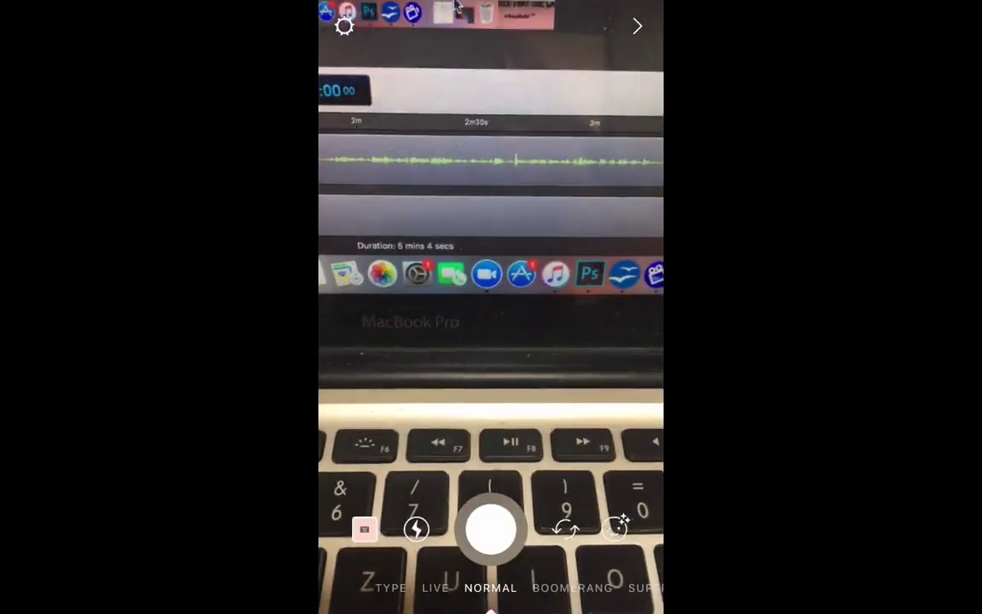
click(365, 528)
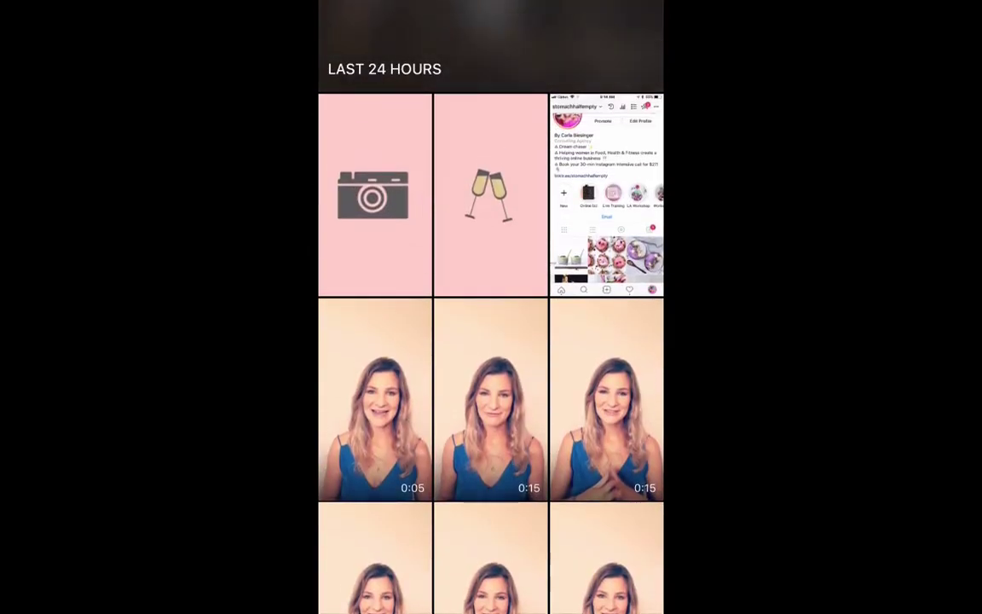
click(490, 195)
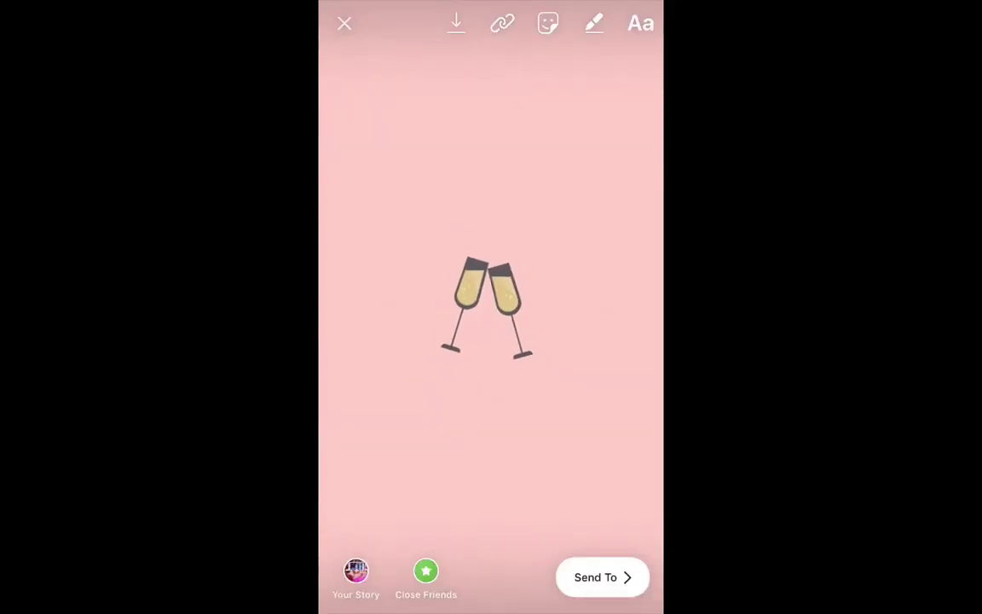
click(640, 23)
text(Y)
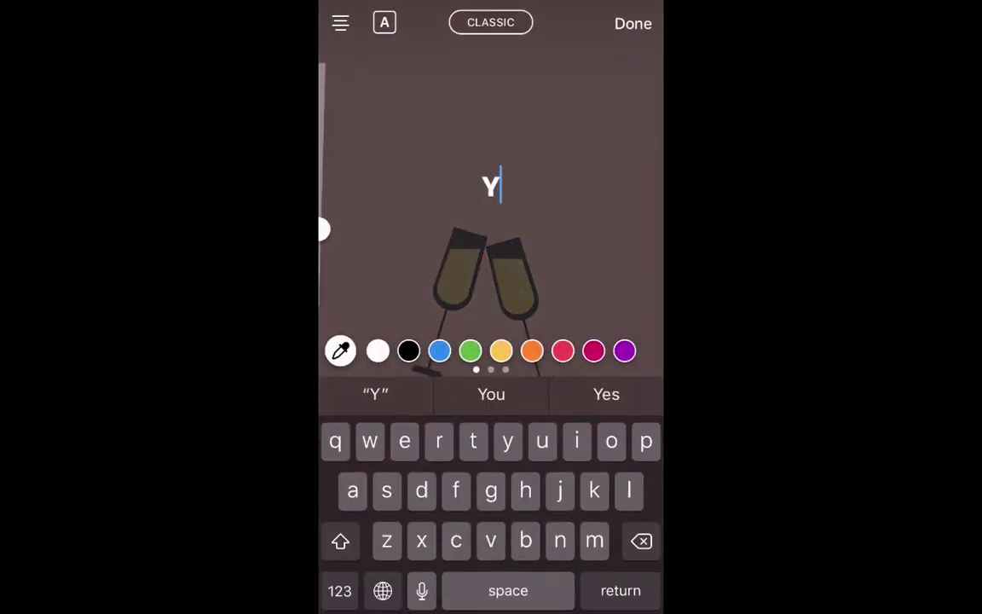
key(BackSpace)
click(633, 23)
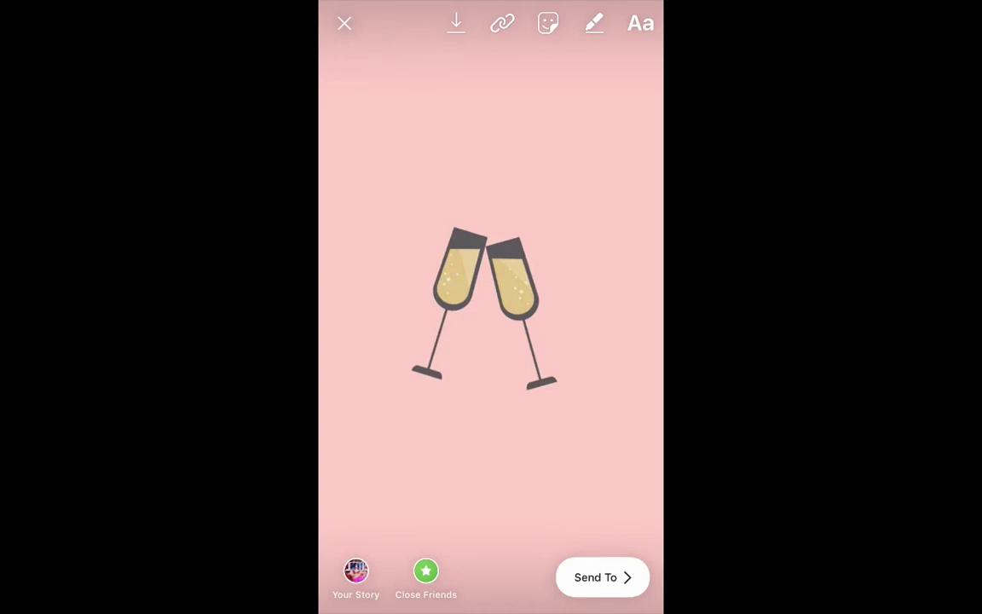
- Share the champagne-glasses image to Your Story
click(602, 577)
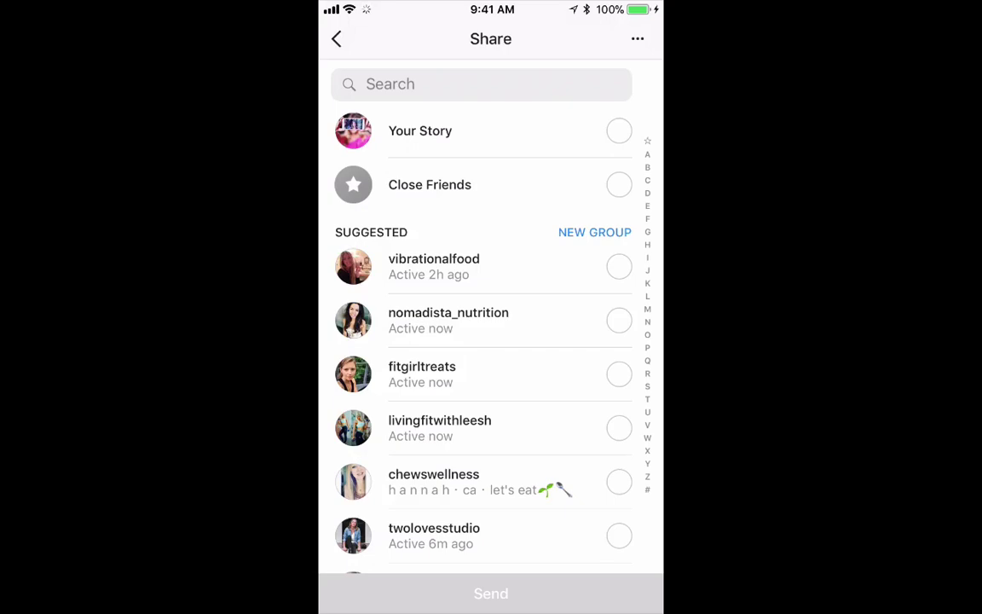
click(619, 130)
click(491, 594)
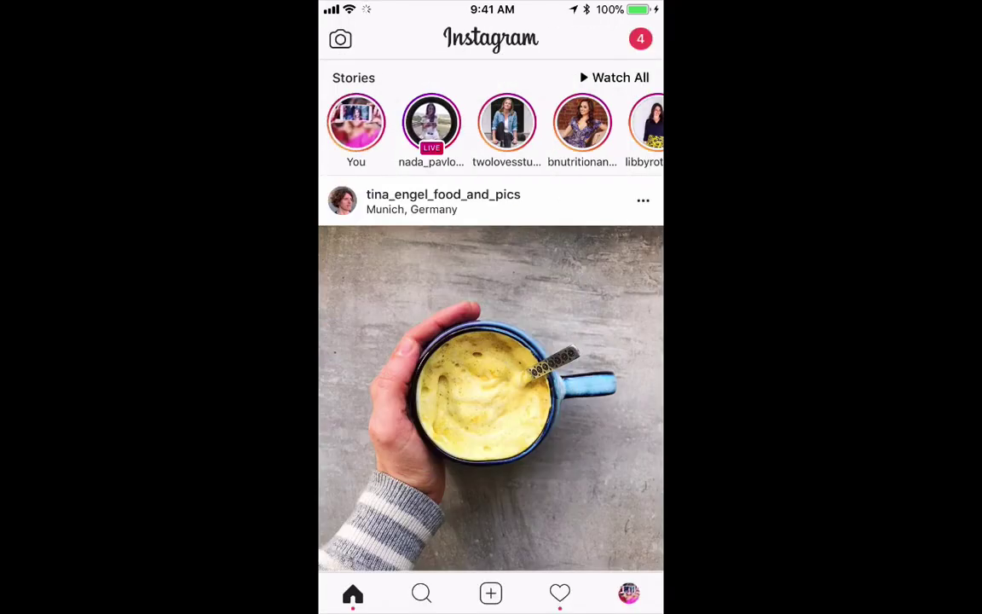
- Open the Celebration highlight from your own profile for editing
click(628, 594)
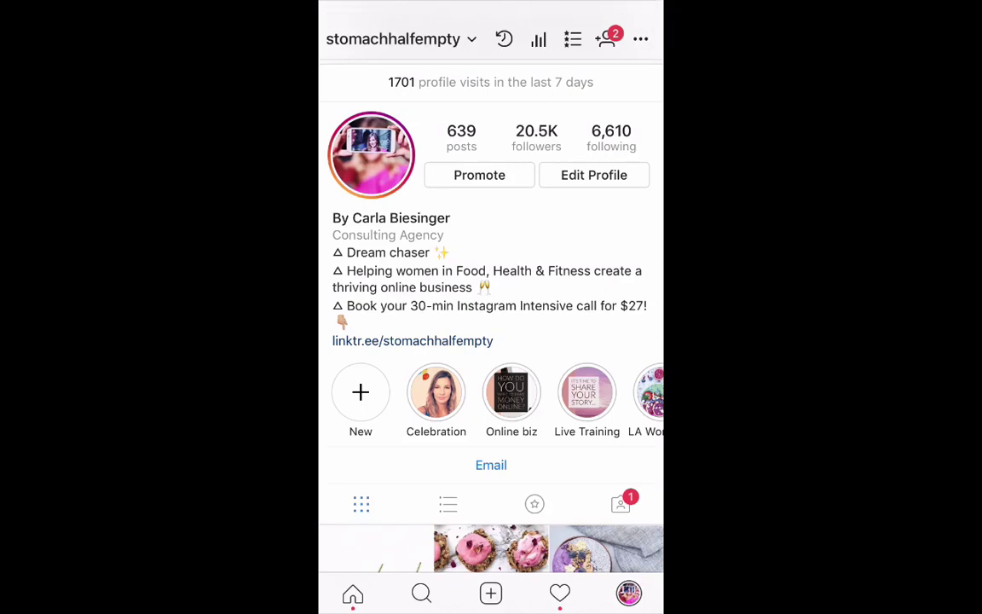
click(435, 392)
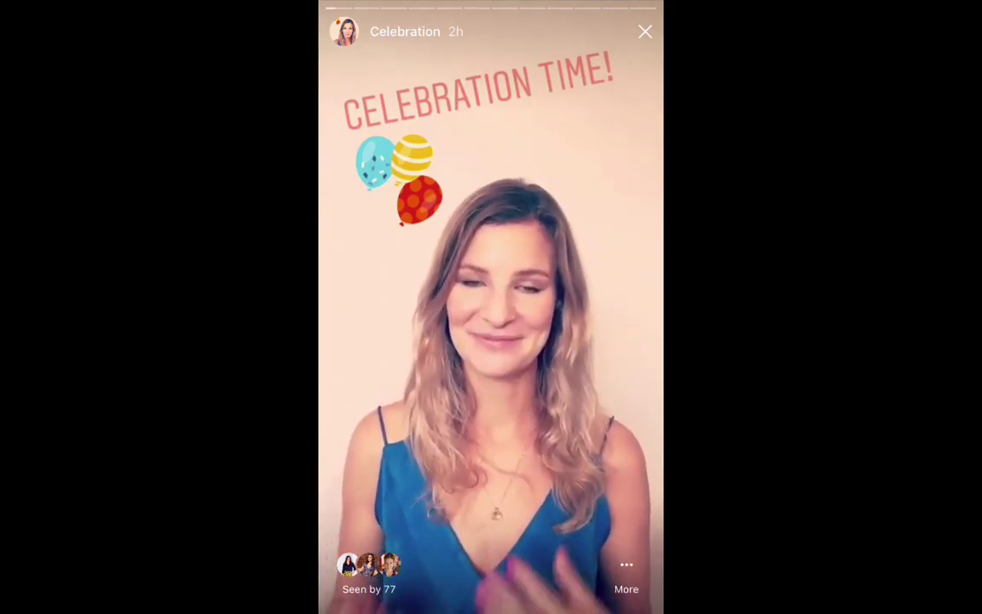
click(626, 576)
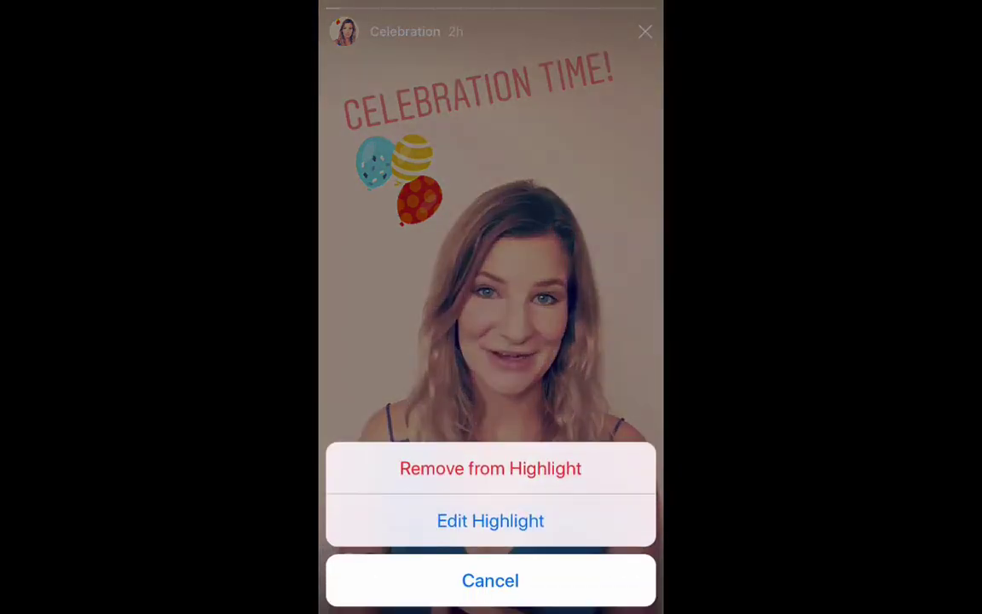
click(490, 520)
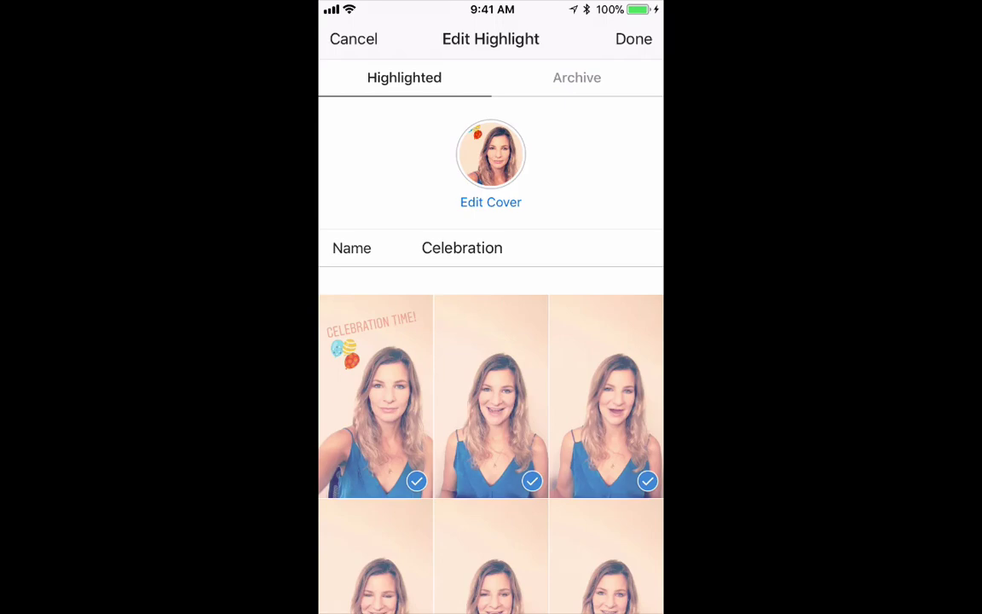
click(490, 202)
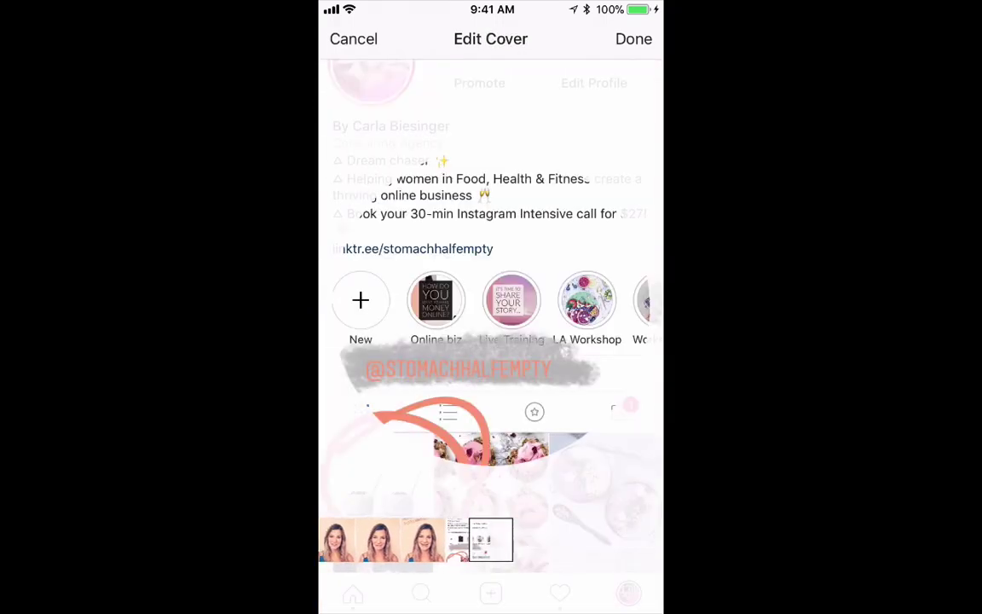
click(353, 39)
scroll(491, 355, down, 6)
scroll(490, 341, up, 5)
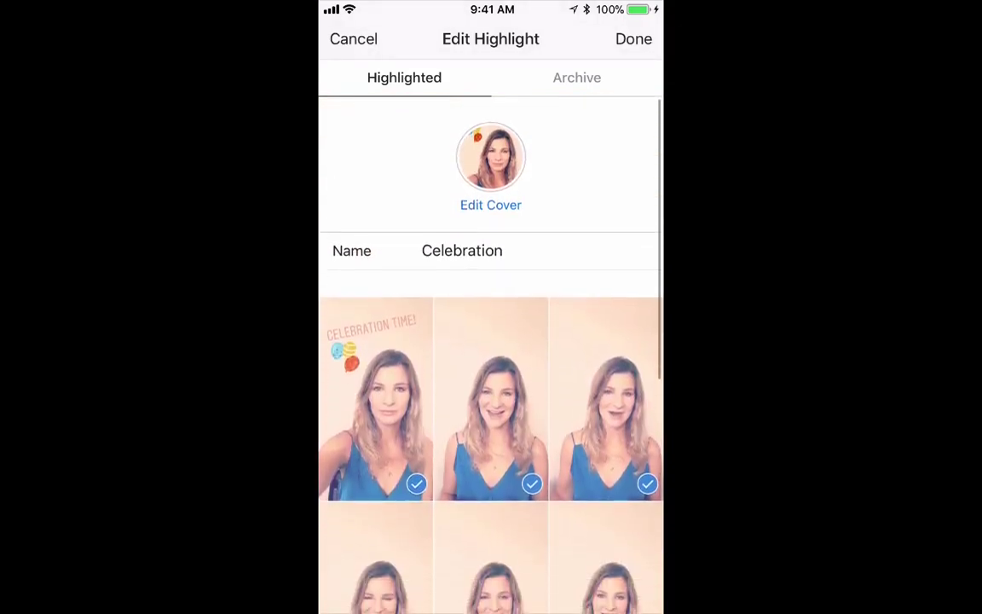
- Add the champagne-glasses story from the archive to the Celebration highlight and save the highlight
click(577, 78)
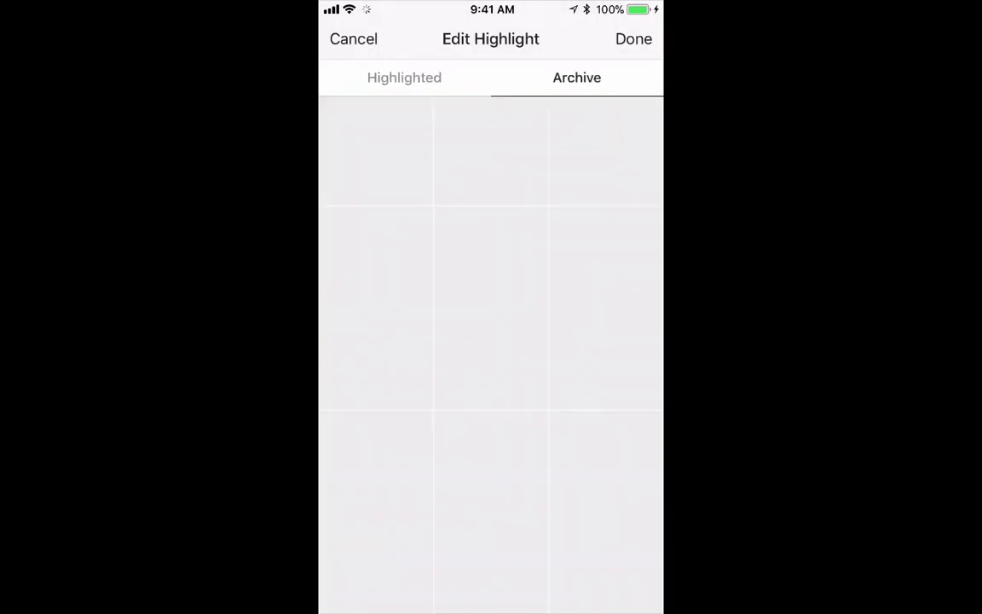
click(605, 511)
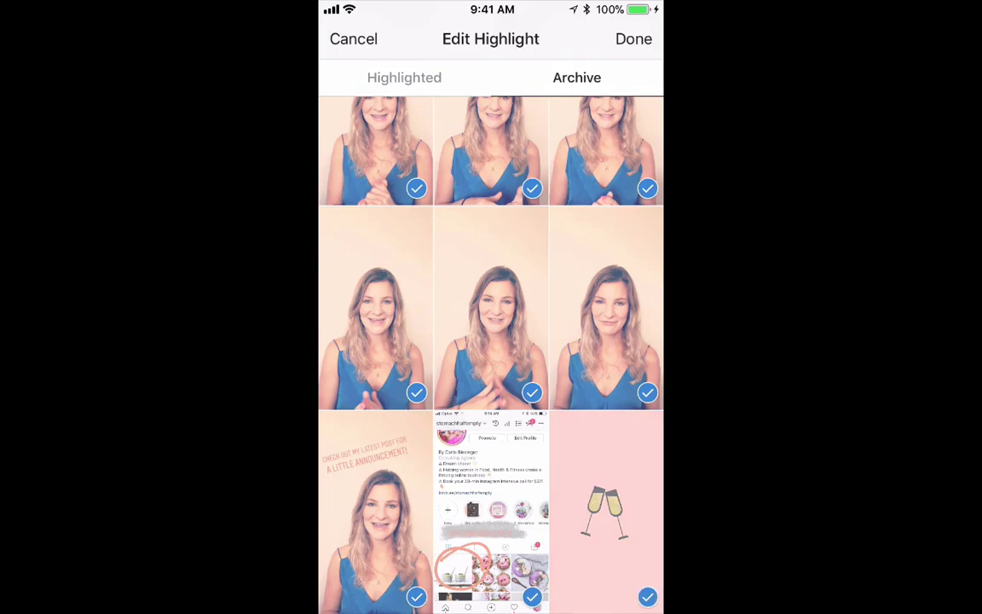
click(633, 39)
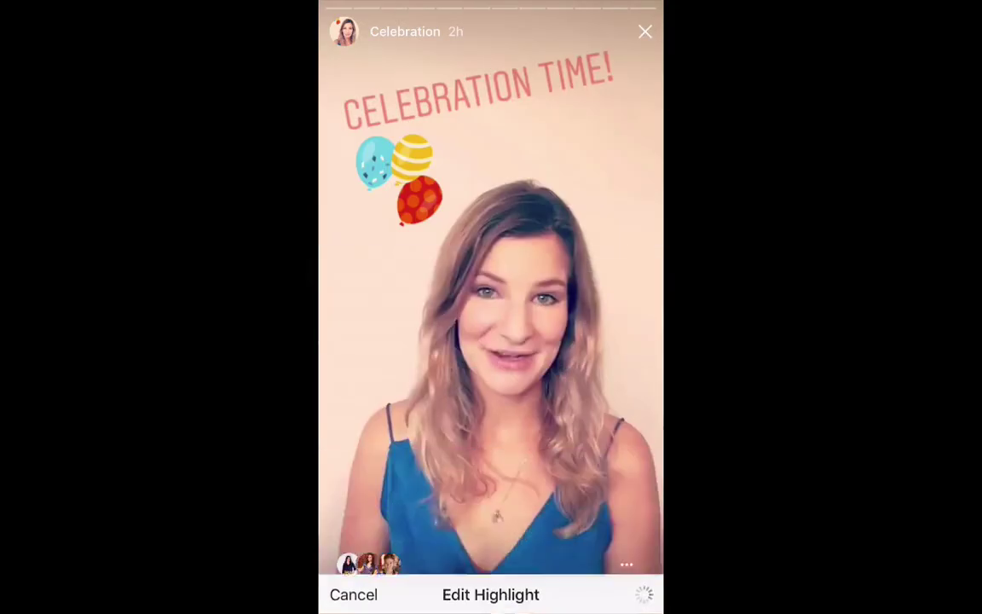
- Make the champagne-glasses story the Celebration highlight's cover, adjust its position in the circle, save it and check the highlights on the profile
click(626, 571)
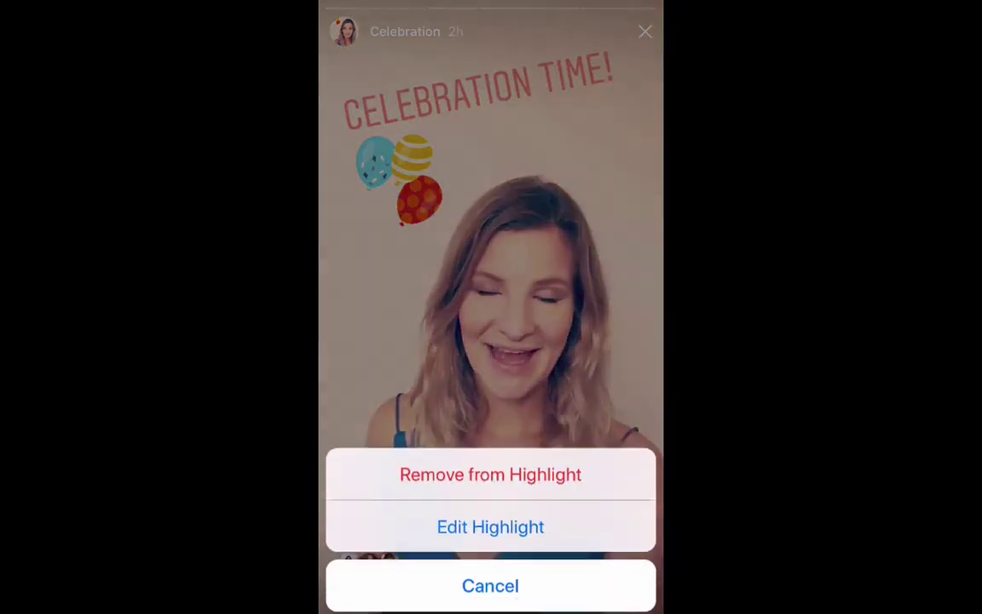
click(490, 520)
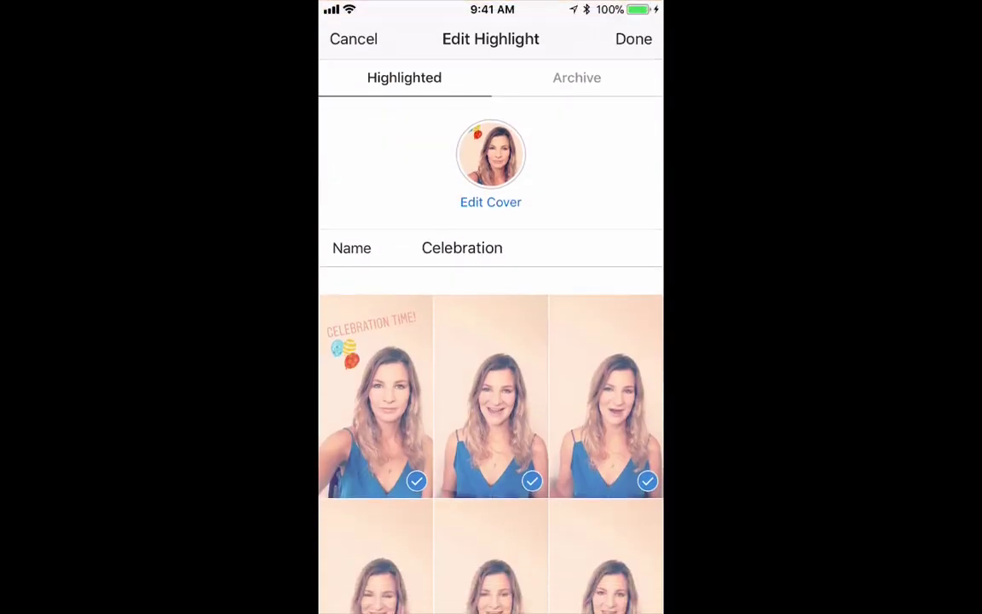
click(490, 202)
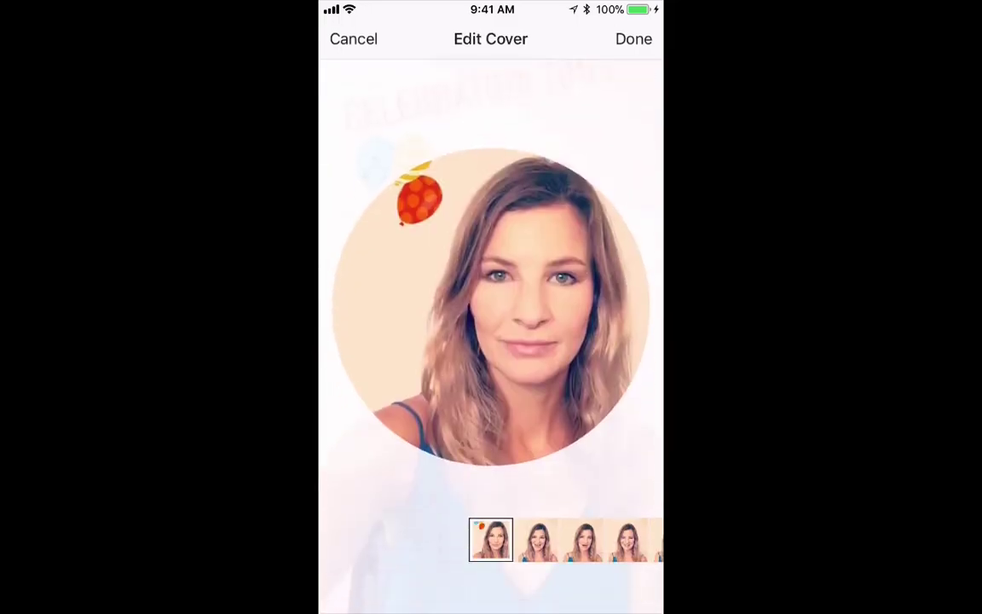
drag(614, 540, 367, 540)
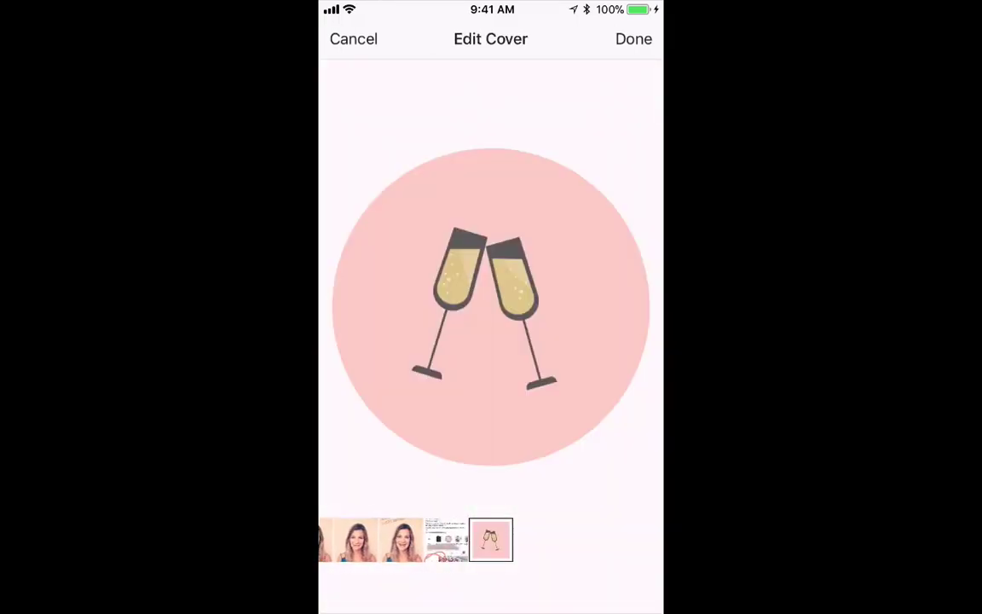
mouse_move(484, 307)
mouse_down()
mouse_move(479, 316)
mouse_move(484, 297)
mouse_move(491, 302)
mouse_up()
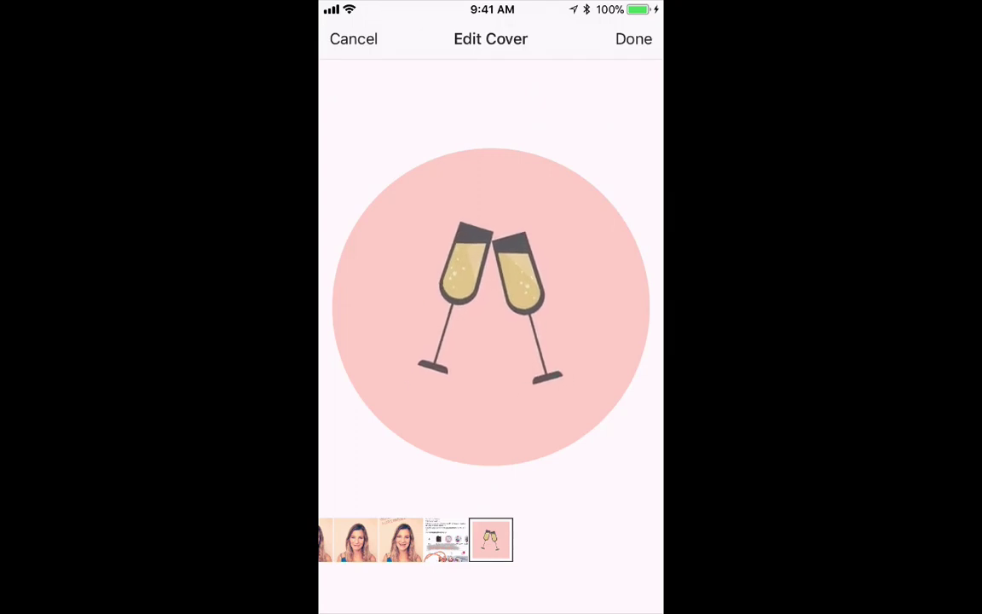
click(633, 38)
click(633, 38)
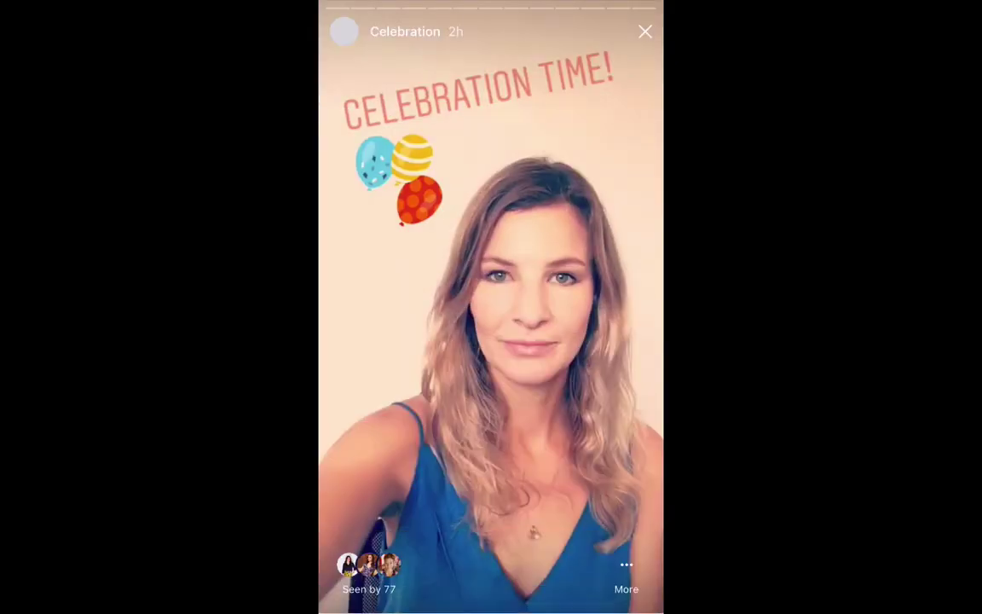
click(645, 32)
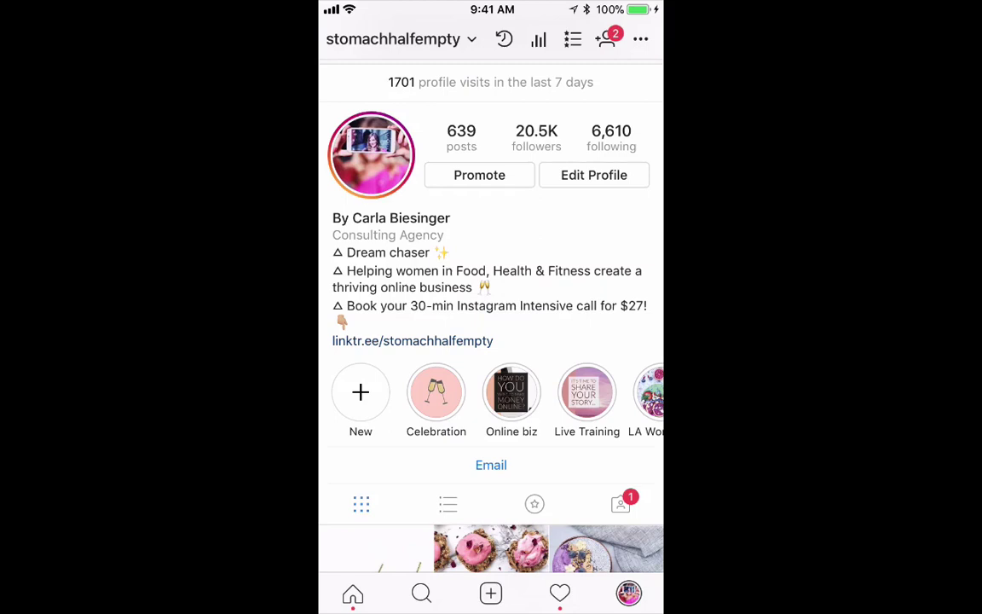
scroll(491, 396, right, 3)
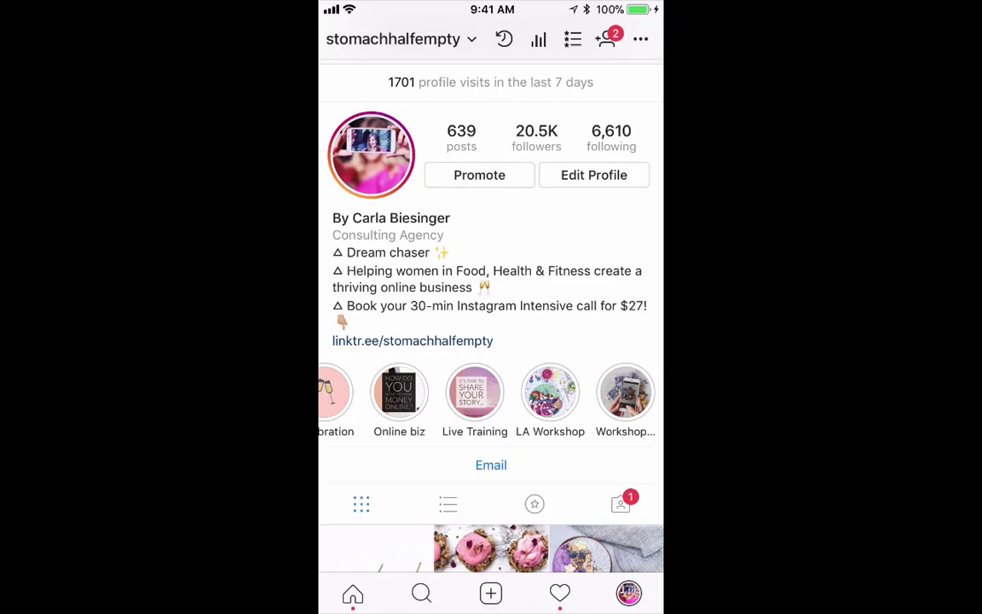
- Share the pale pink camera-icon image from the photo library to Your Story
scroll(491, 399, left, 3)
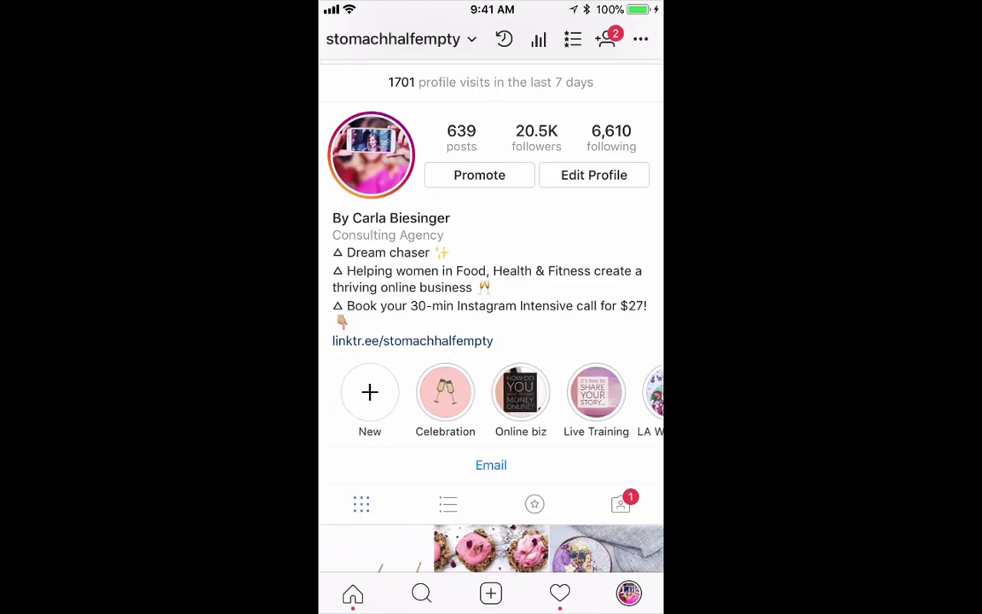
click(353, 594)
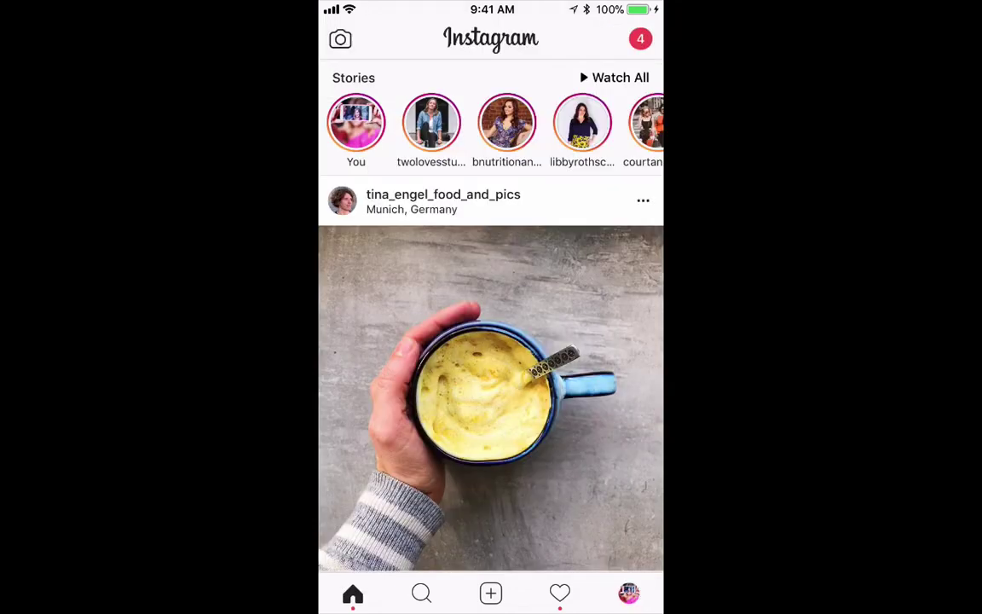
click(341, 38)
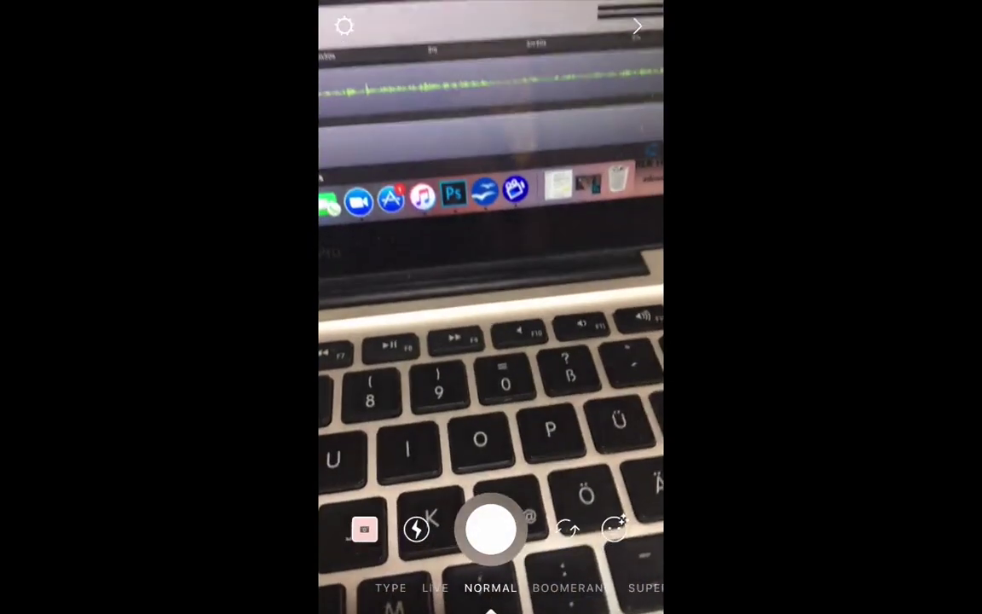
click(364, 529)
click(375, 199)
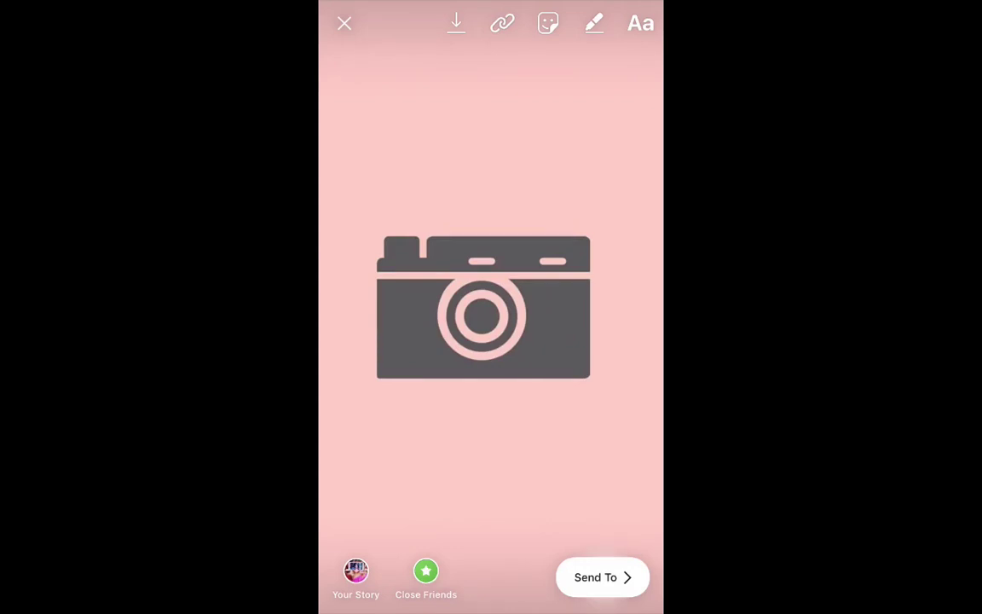
click(602, 578)
click(619, 130)
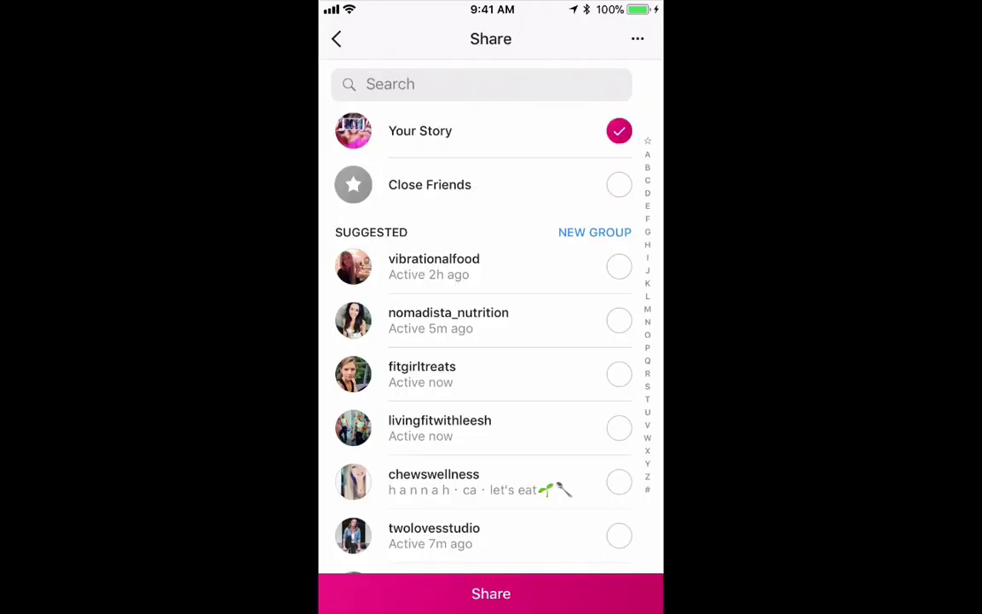
click(491, 594)
- Add the camera-icon story from the archive to the LA Workshop highlight on your own profile and save the highlight
click(629, 592)
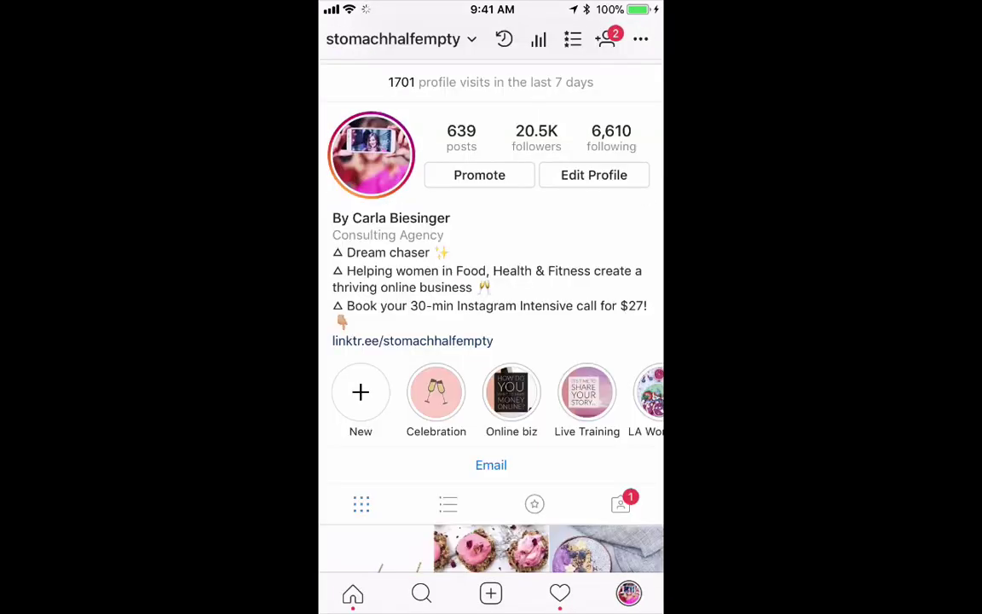
scroll(491, 400, right, 2)
scroll(491, 400, left, 1)
scroll(491, 397, right, 3)
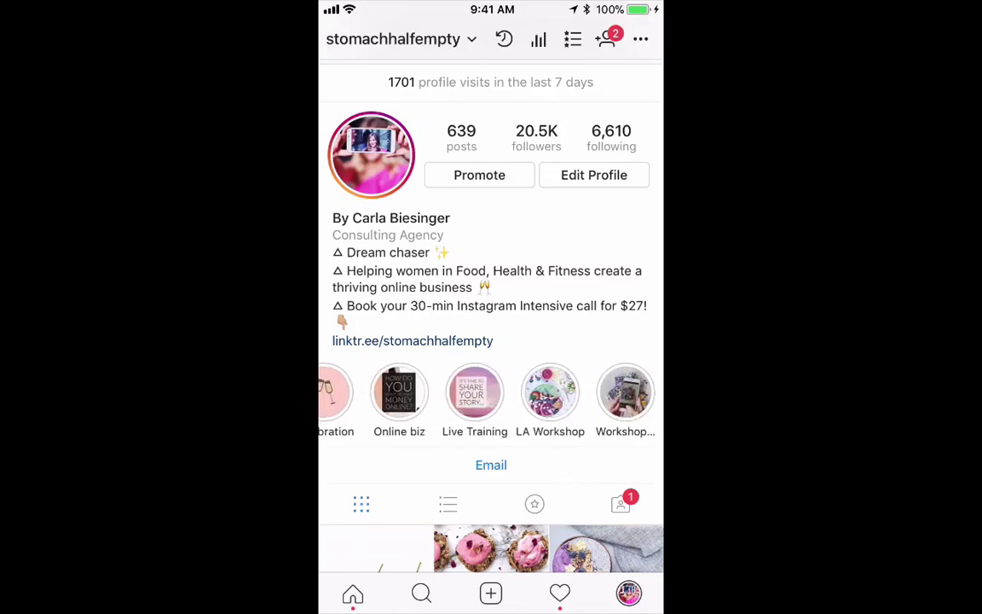
click(550, 393)
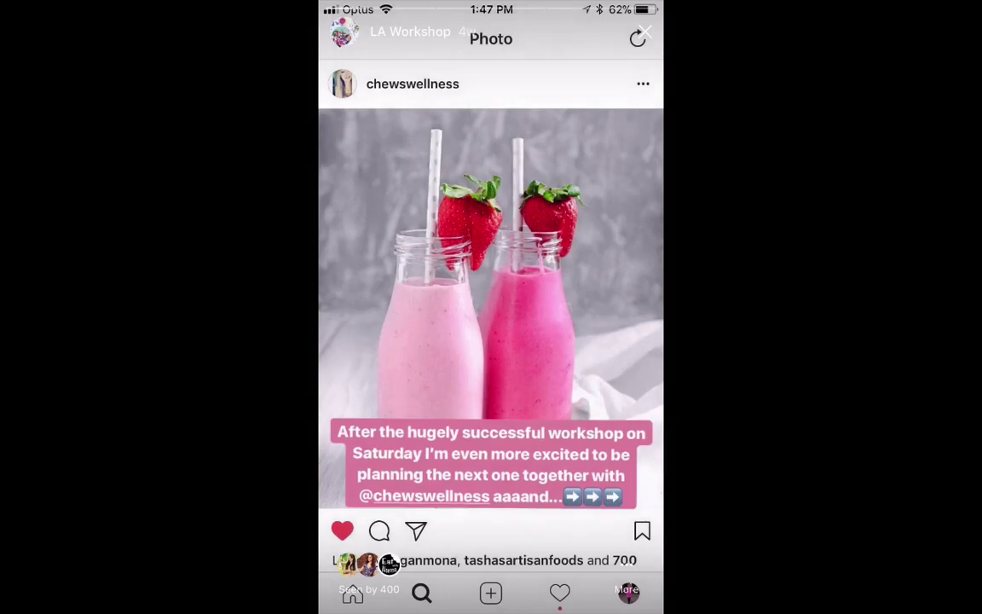
click(627, 580)
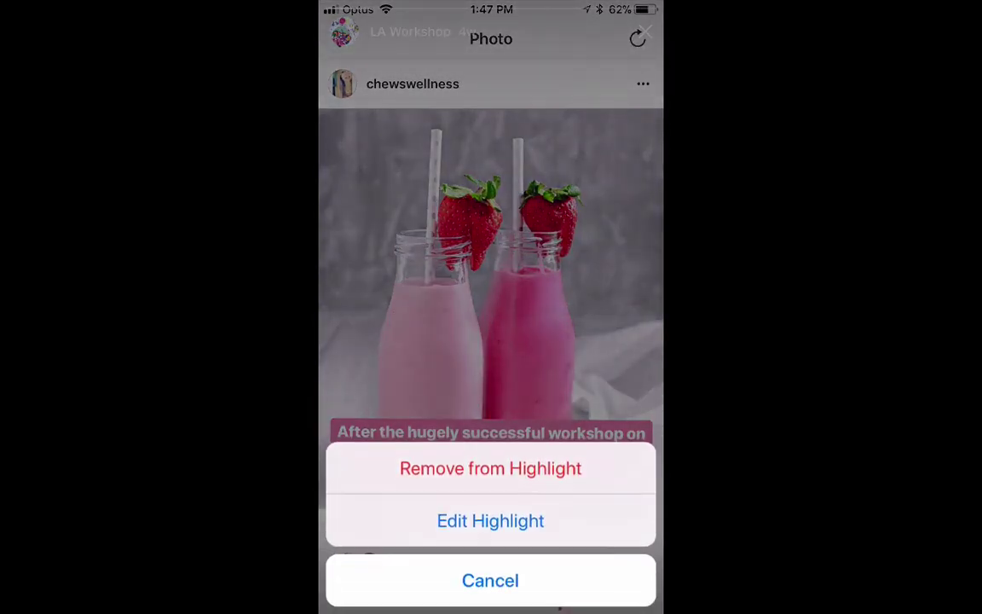
click(490, 520)
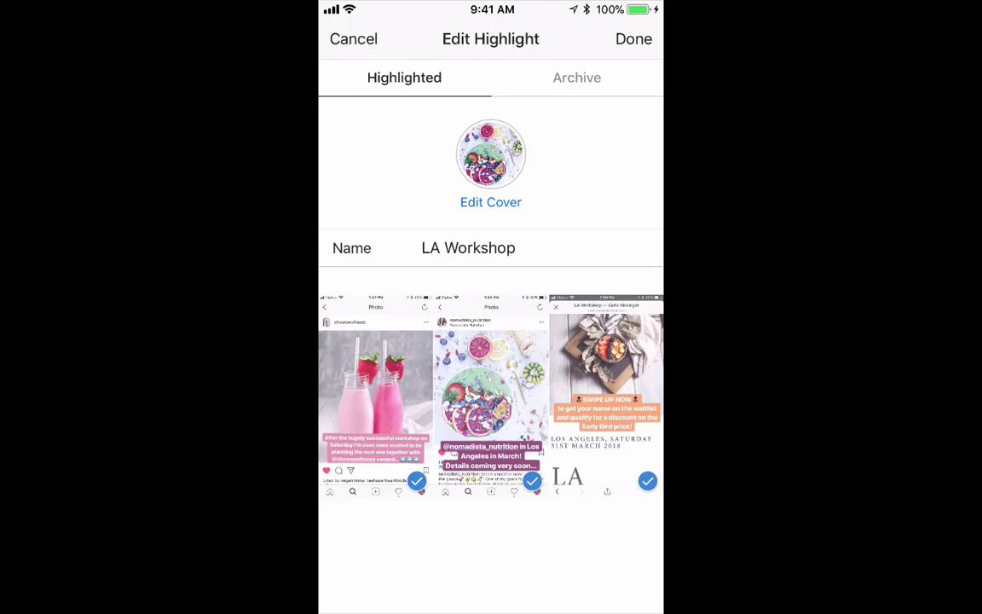
click(576, 77)
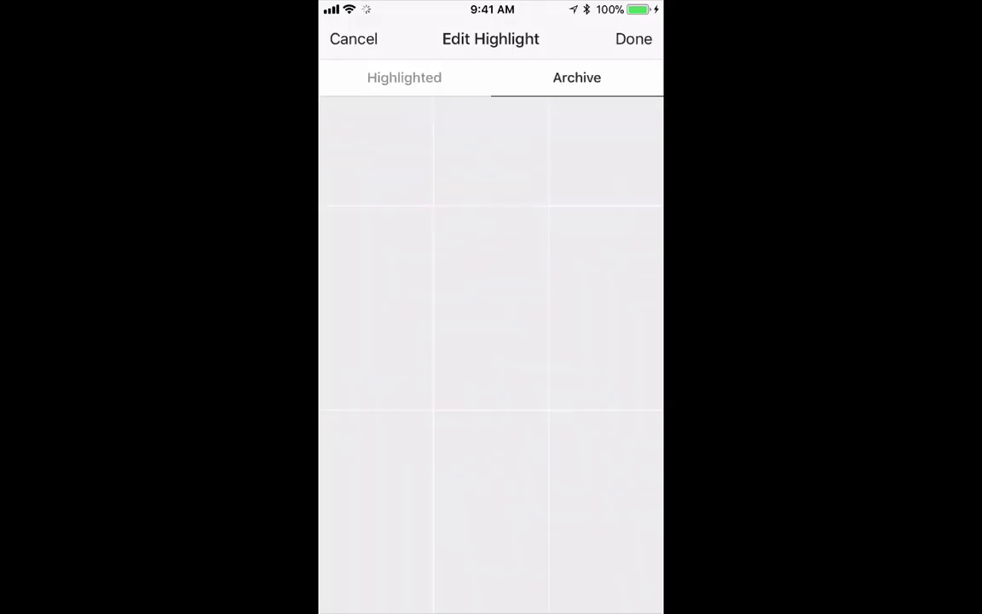
click(605, 512)
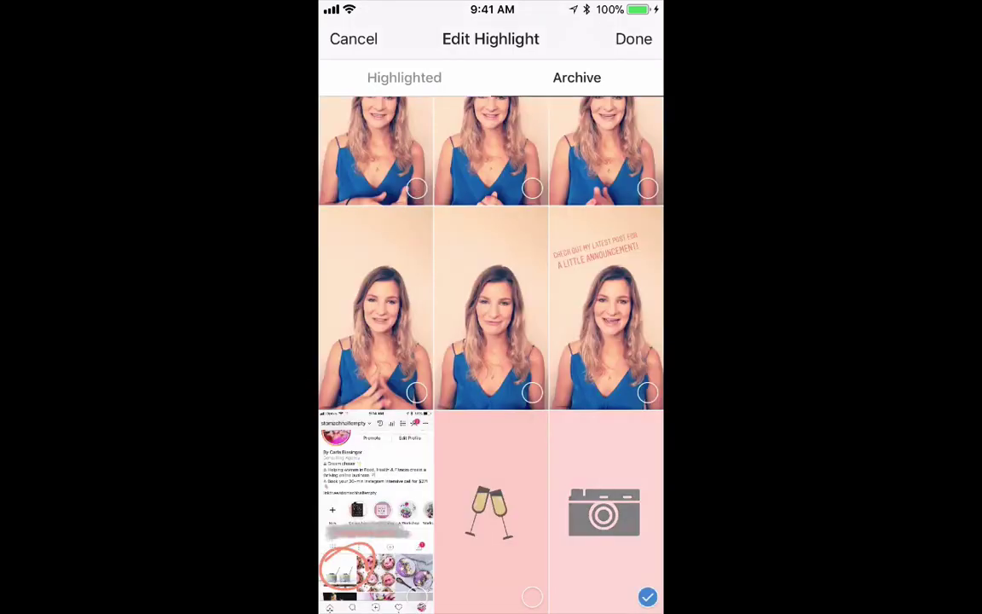
click(634, 38)
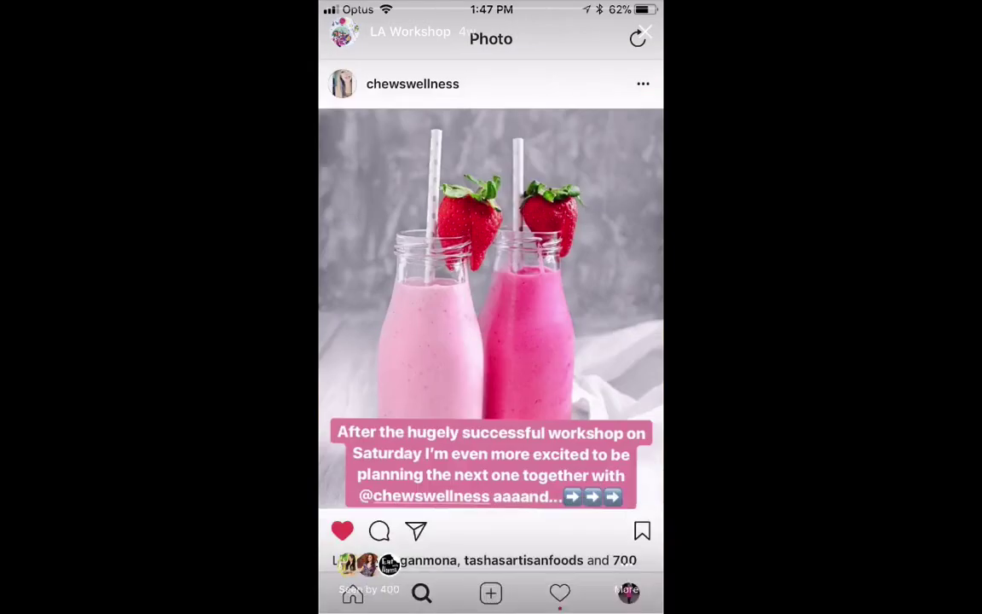
- Make the camera-icon story the LA Workshop highlight's cover, centred in the circle, save it and check the highlights on the profile
click(626, 589)
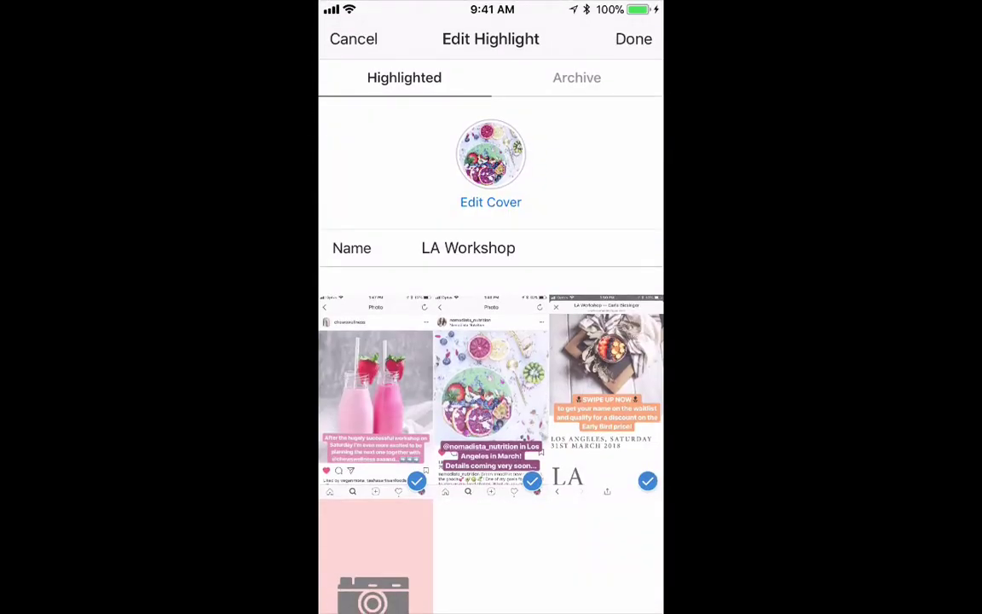
click(490, 202)
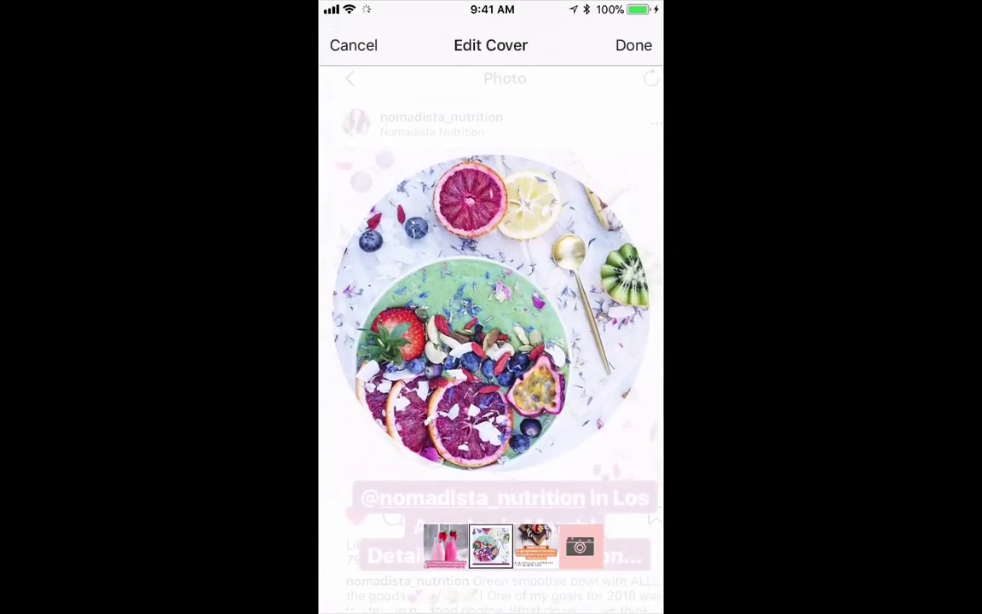
click(580, 540)
drag(482, 315, 490, 312)
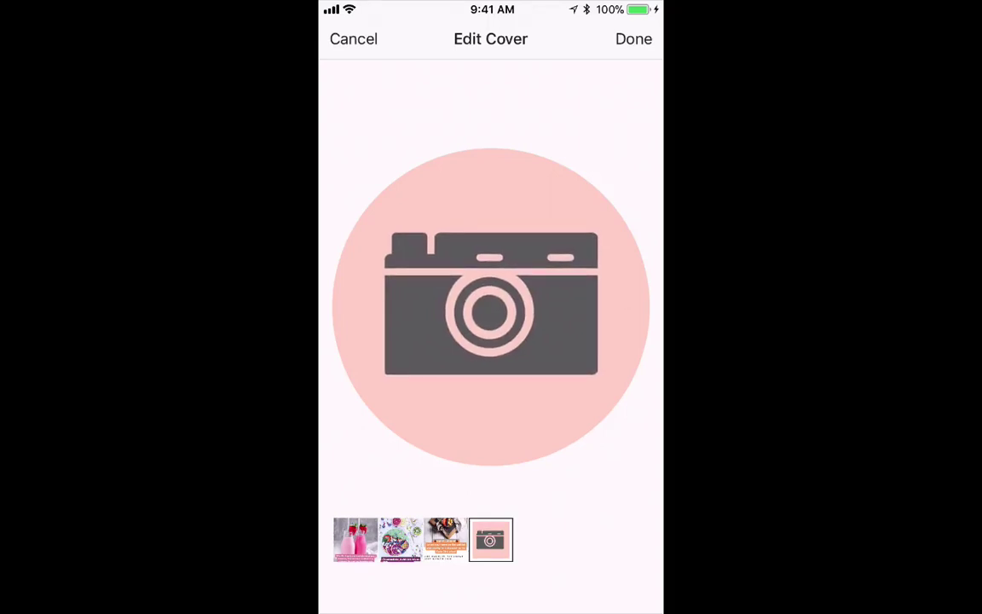
drag(489, 312, 492, 313)
click(633, 39)
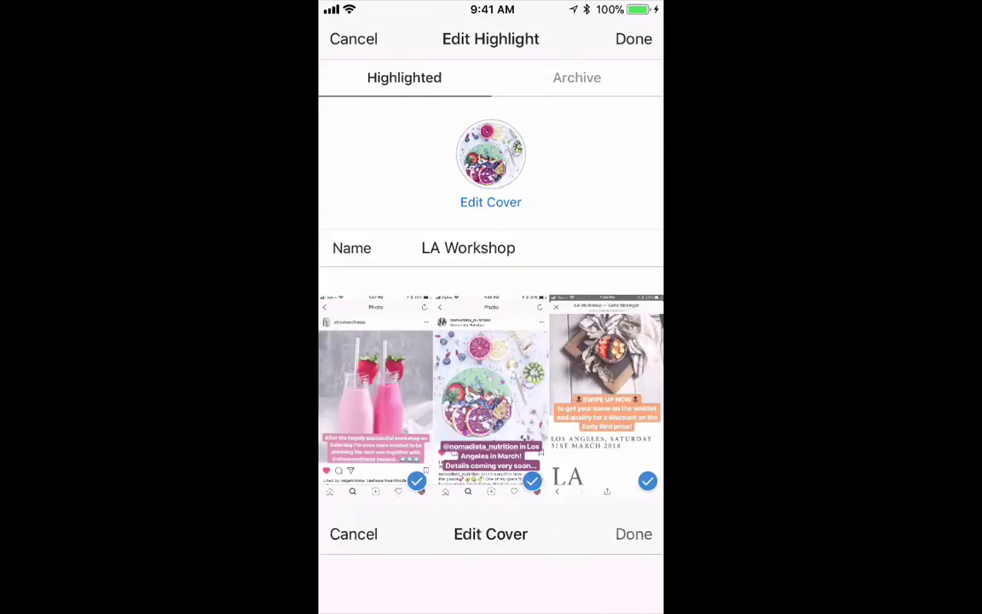
click(633, 38)
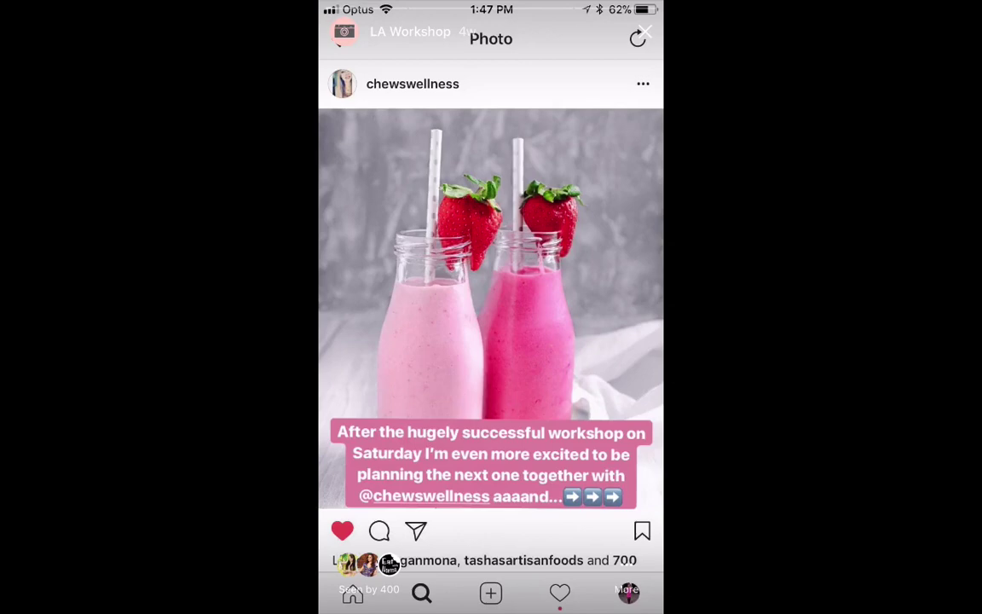
click(626, 577)
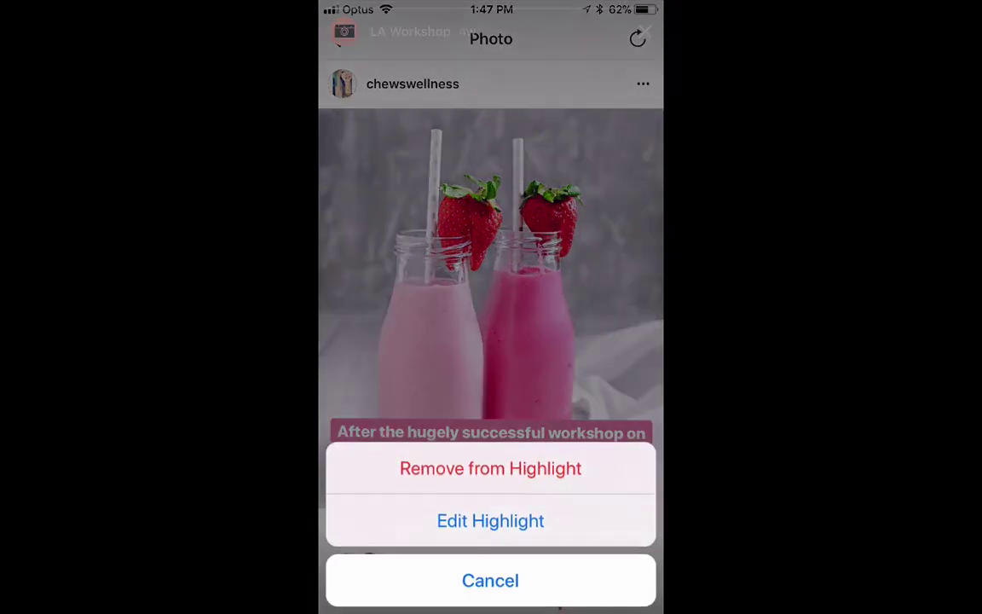
click(491, 580)
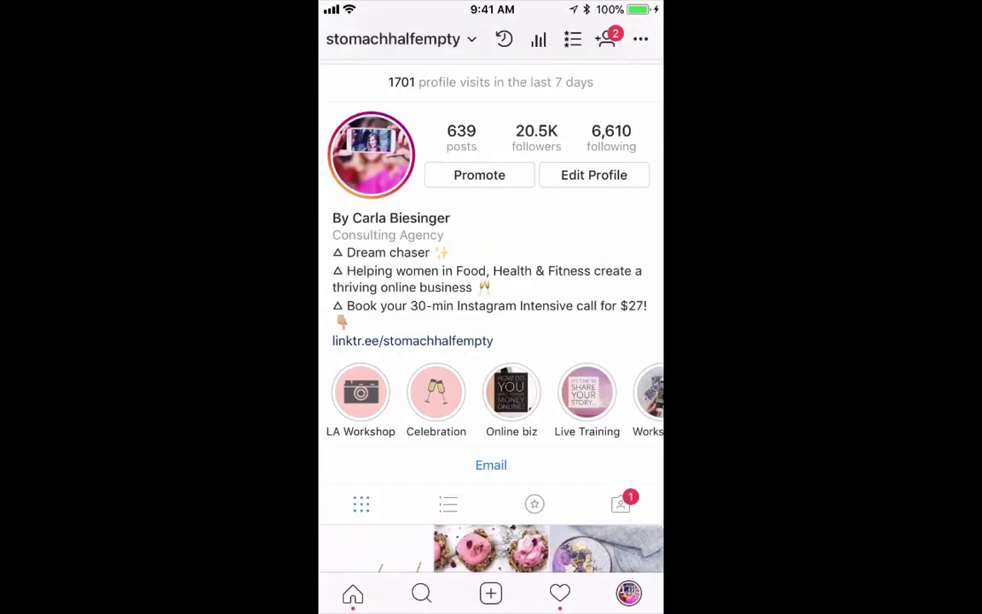
scroll(491, 399, left, 2)
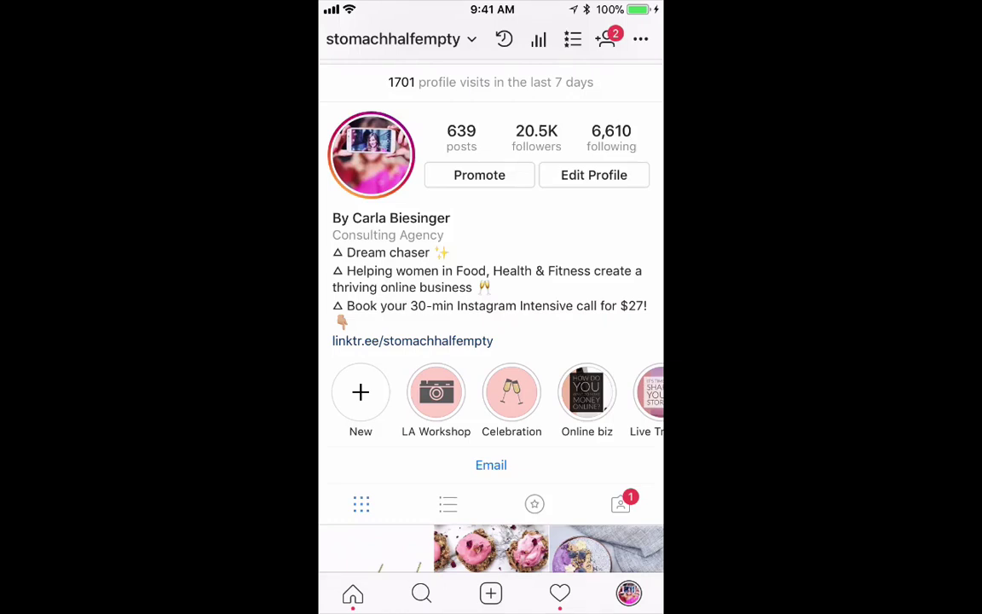
scroll(491, 399, right, 3)
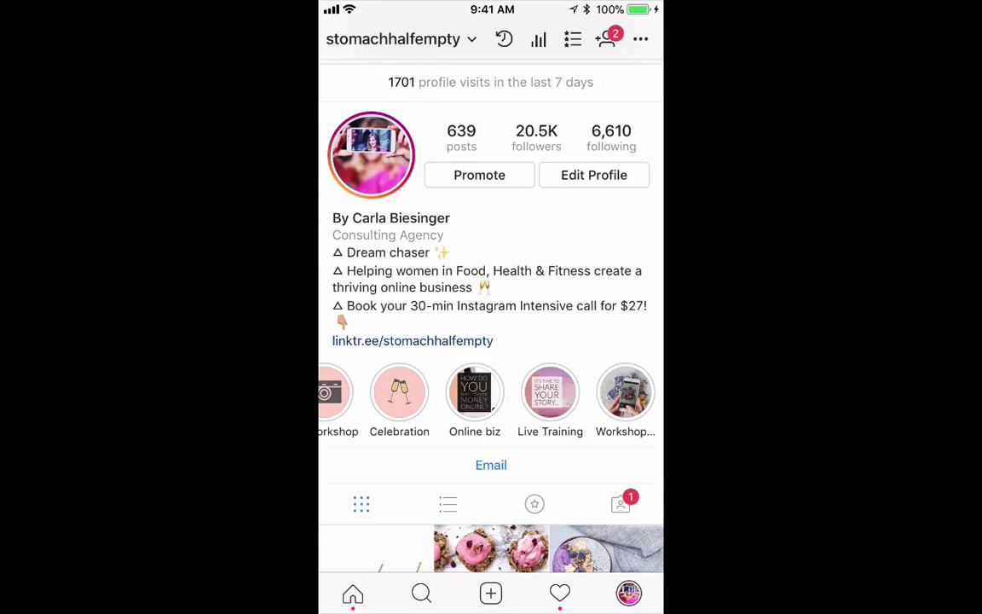
scroll(491, 399, left, 3)
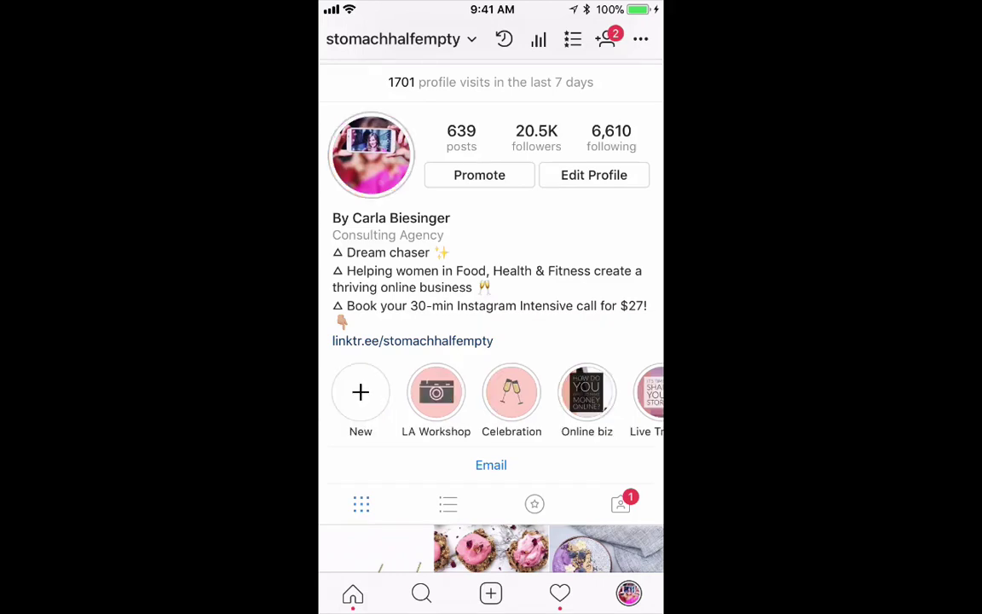